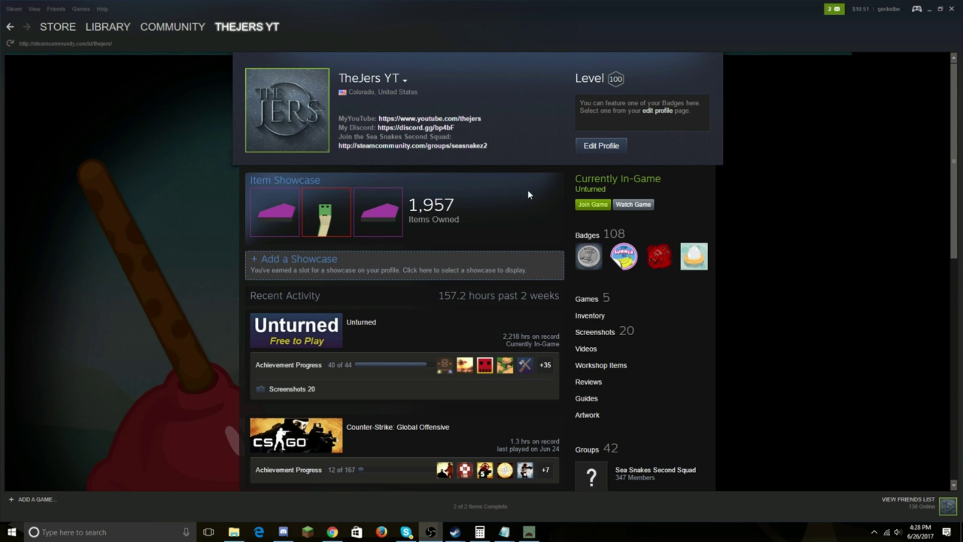
Step: Close the profile menu and bring the OPSkins marketplace up in a maximized Chrome window
{"action": "mouse_move", "coordinate": [528, 195]}
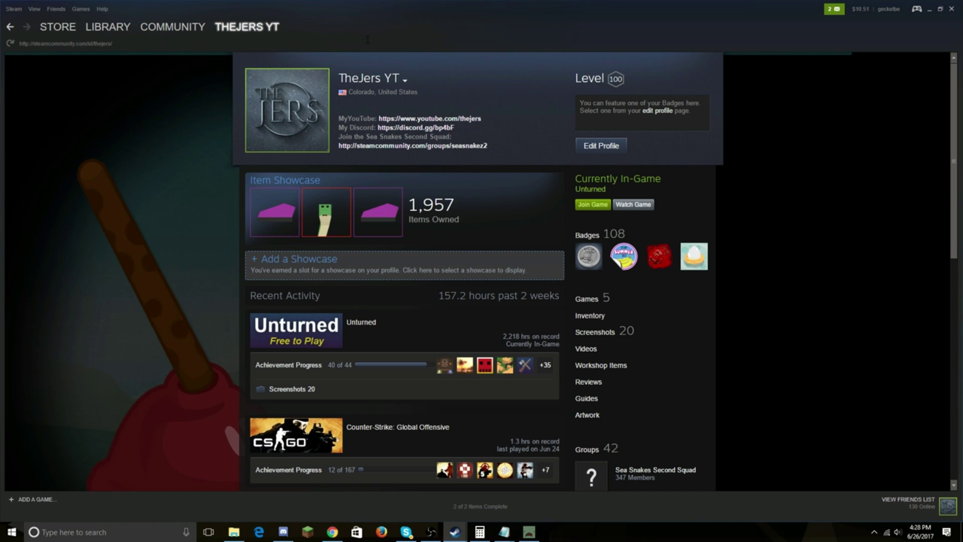
{"action": "mouse_move", "coordinate": [233, 27]}
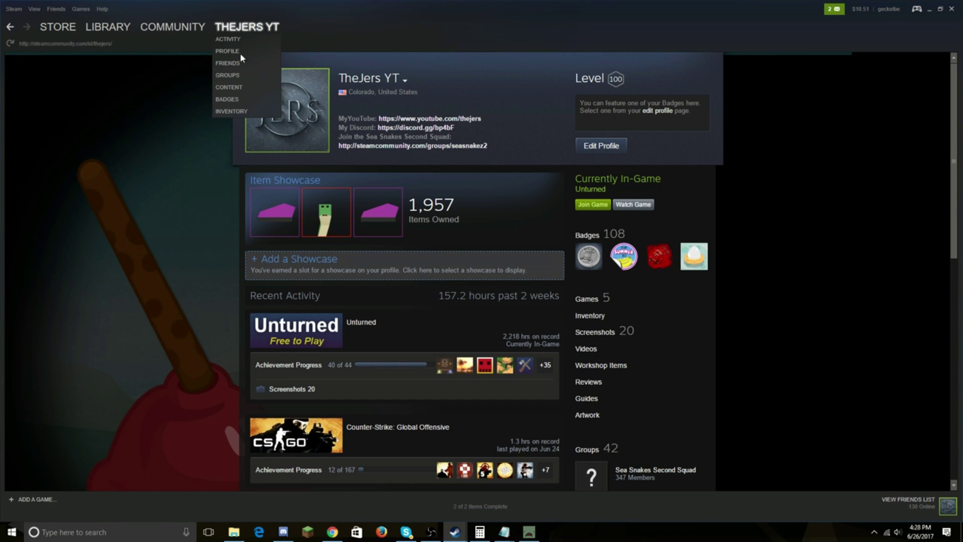
{"action": "left_click", "coordinate": [227, 100]}
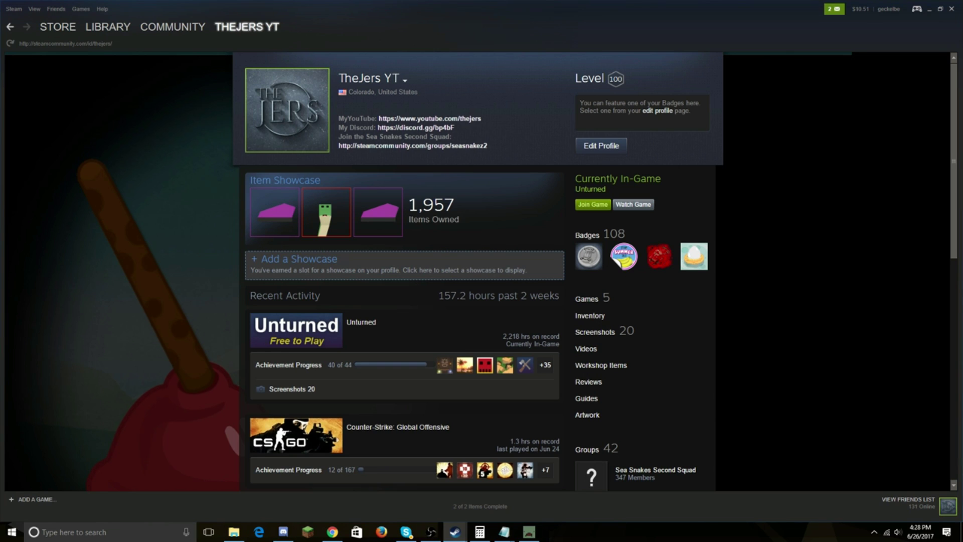
{"action": "left_click", "coordinate": [332, 531]}
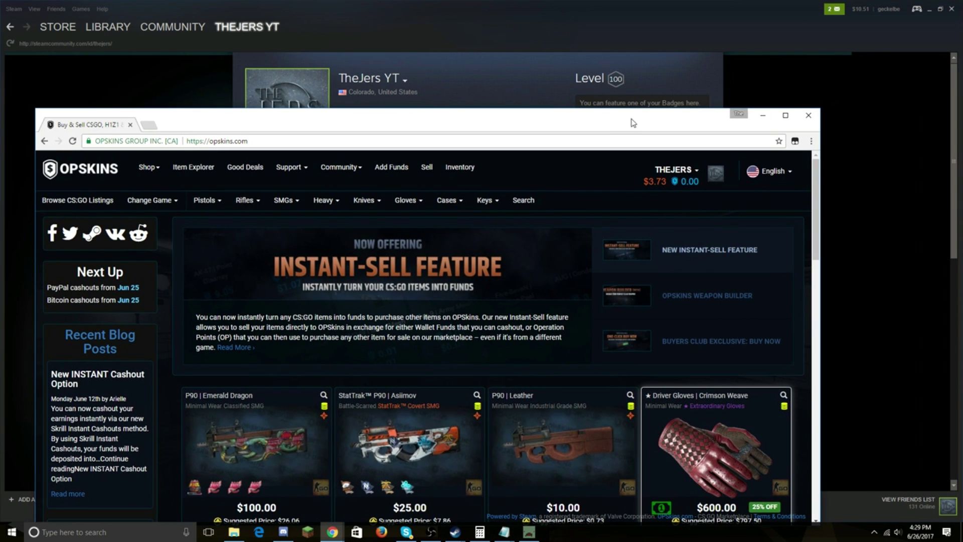
{"action": "double_click", "coordinate": [631, 125]}
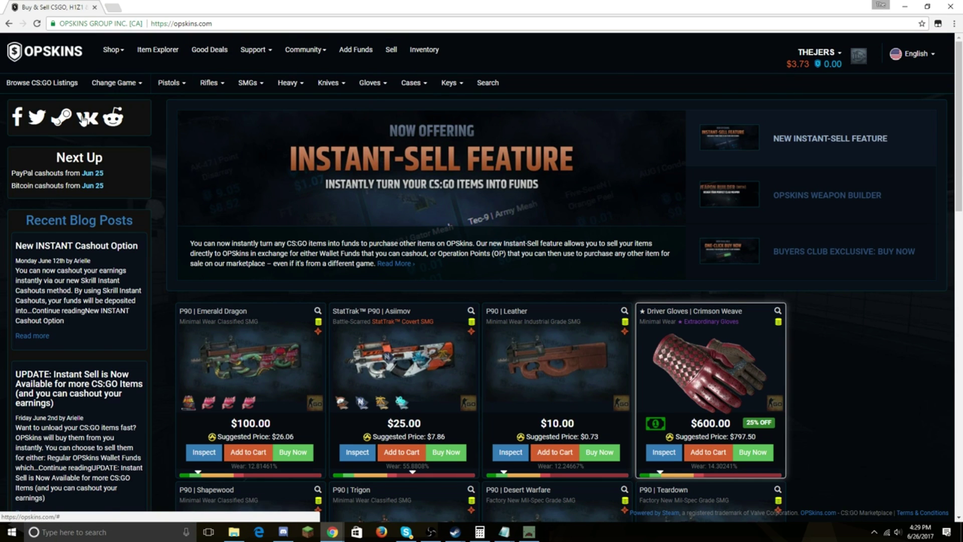
Step: Search OPSkins for Key items with minimum price 2, sorted Price: Low → High
{"action": "left_click", "coordinate": [488, 83]}
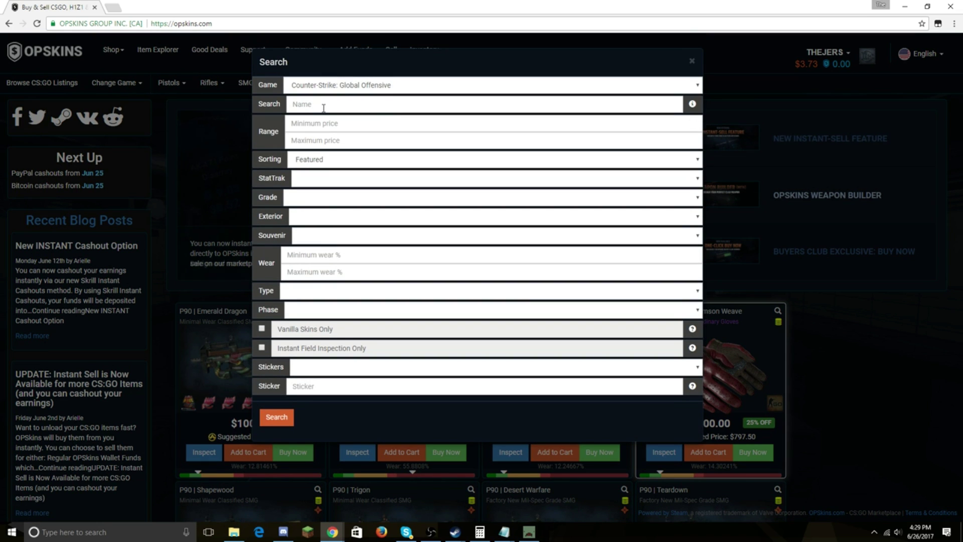
{"action": "left_click", "coordinate": [324, 105]}
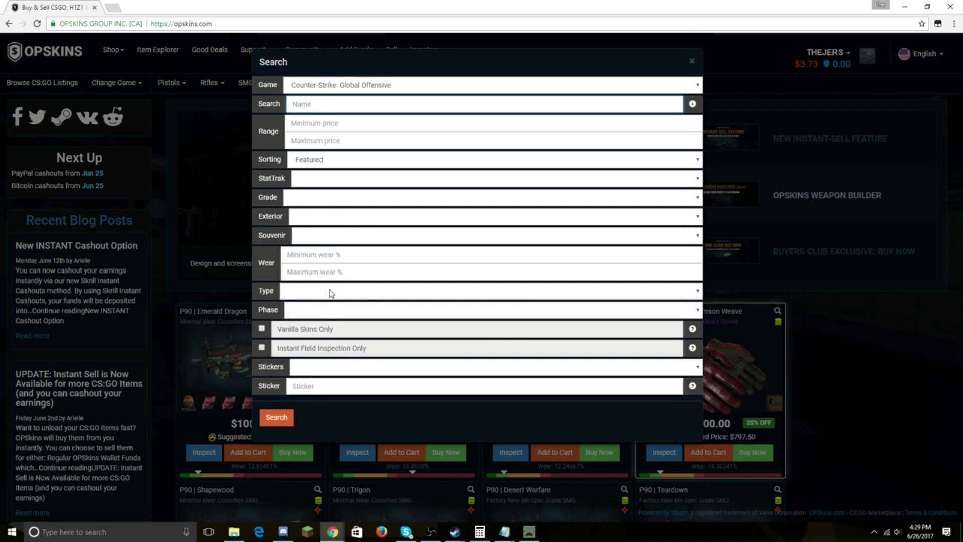
{"action": "left_click", "coordinate": [344, 219]}
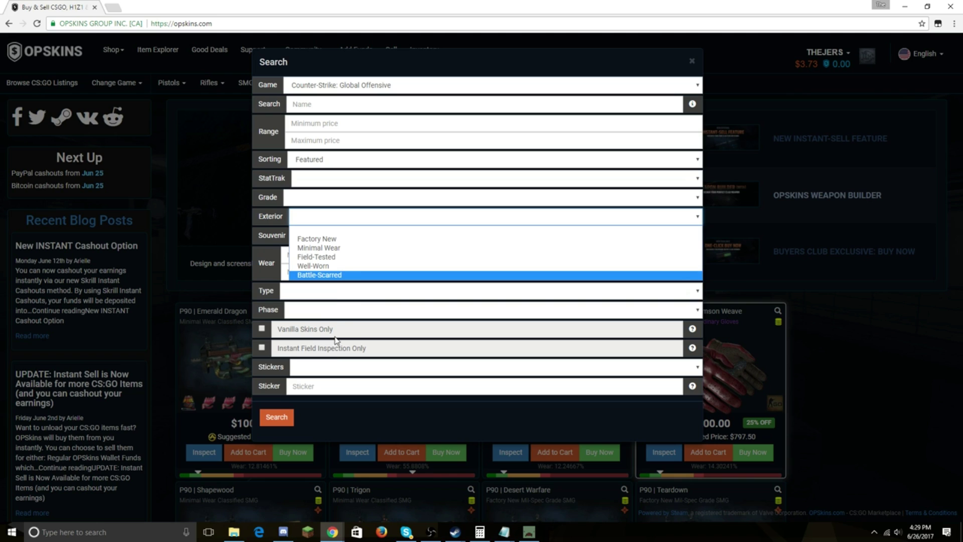
{"action": "left_click", "coordinate": [339, 304]}
{"action": "left_click", "coordinate": [338, 299]}
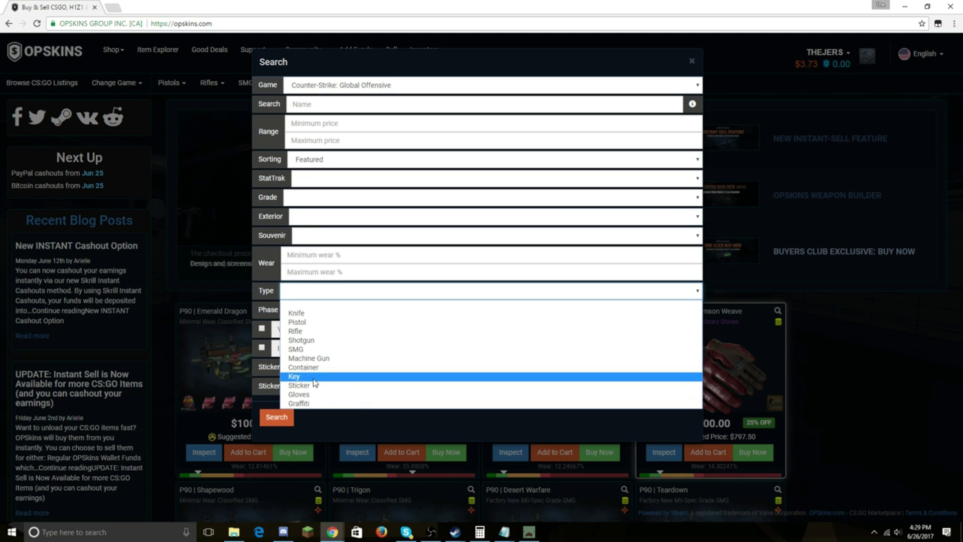
{"action": "left_click", "coordinate": [339, 377]}
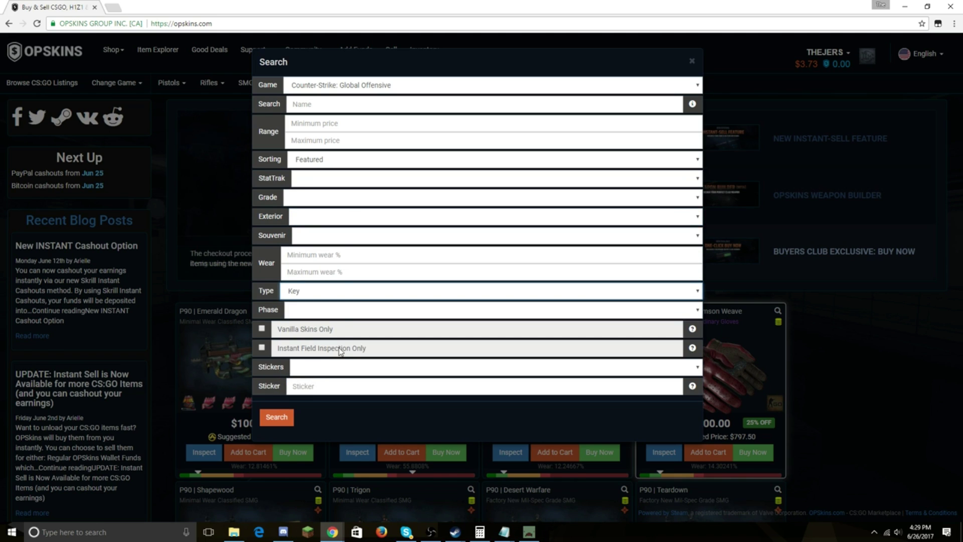
{"action": "left_click", "coordinate": [355, 128]}
{"action": "type", "text": "2"}
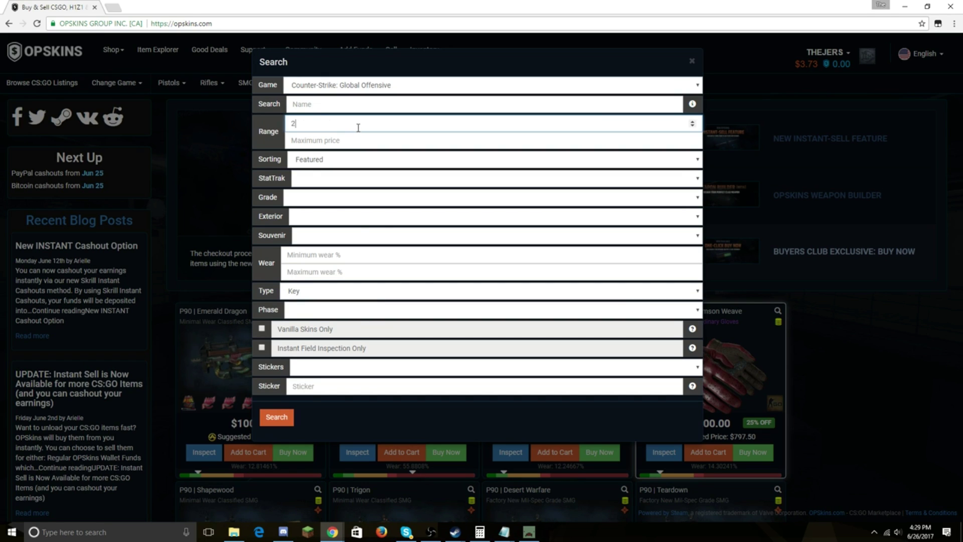
{"action": "left_click", "coordinate": [327, 161]}
{"action": "left_click", "coordinate": [316, 182]}
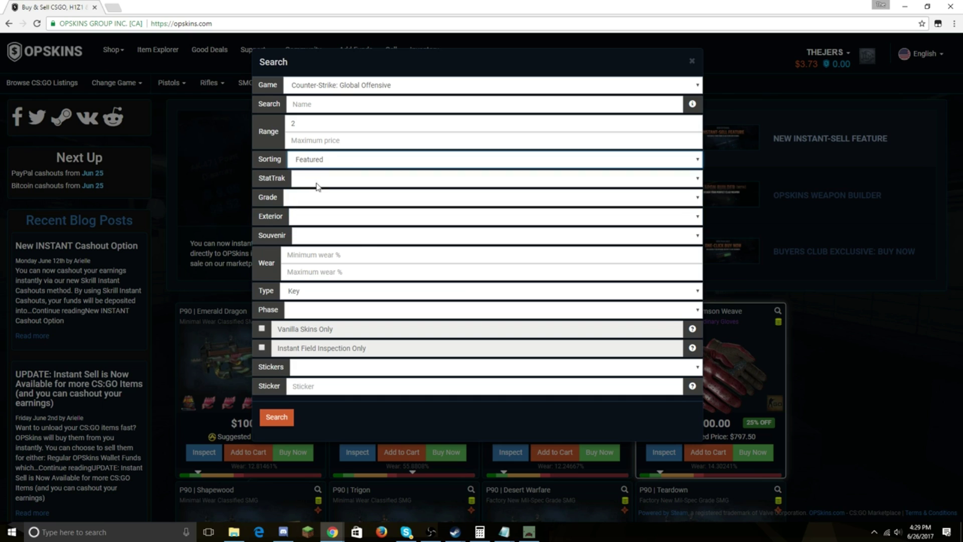
{"action": "left_click", "coordinate": [278, 420]}
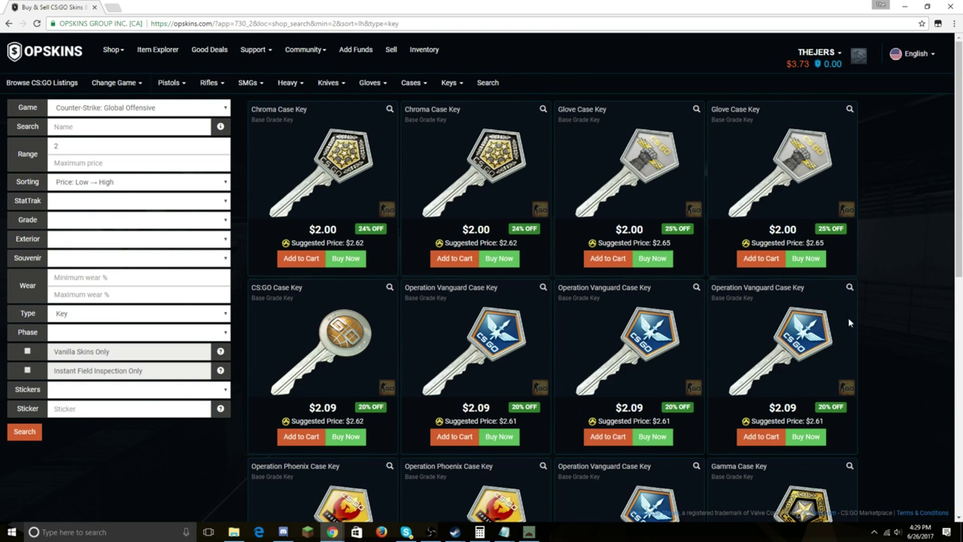
Step: Try adding the cheapest Chroma Case and Glove Case Keys to the cart
{"action": "scroll", "coordinate": [904, 293], "scroll_direction": "down", "scroll_amount": 1}
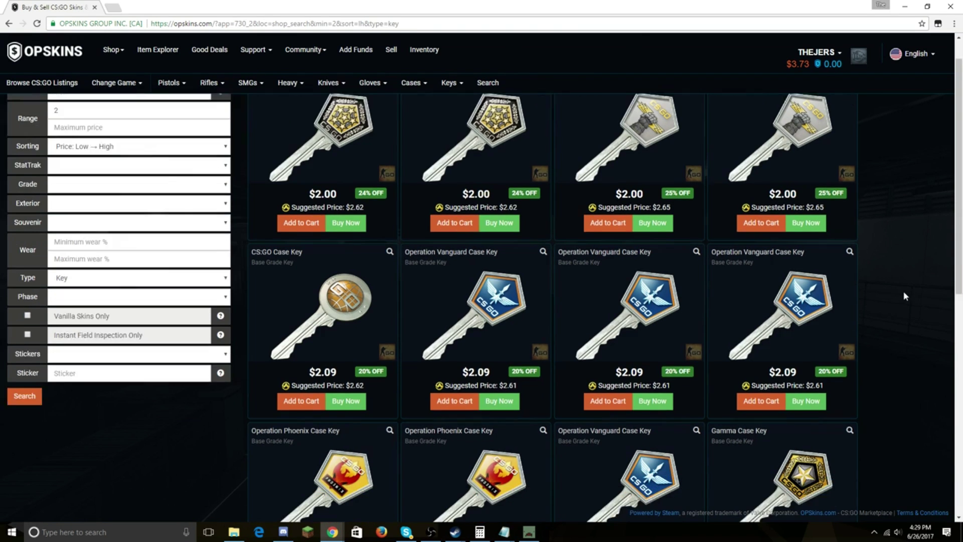
{"action": "scroll", "coordinate": [519, 327], "scroll_direction": "down", "scroll_amount": 8}
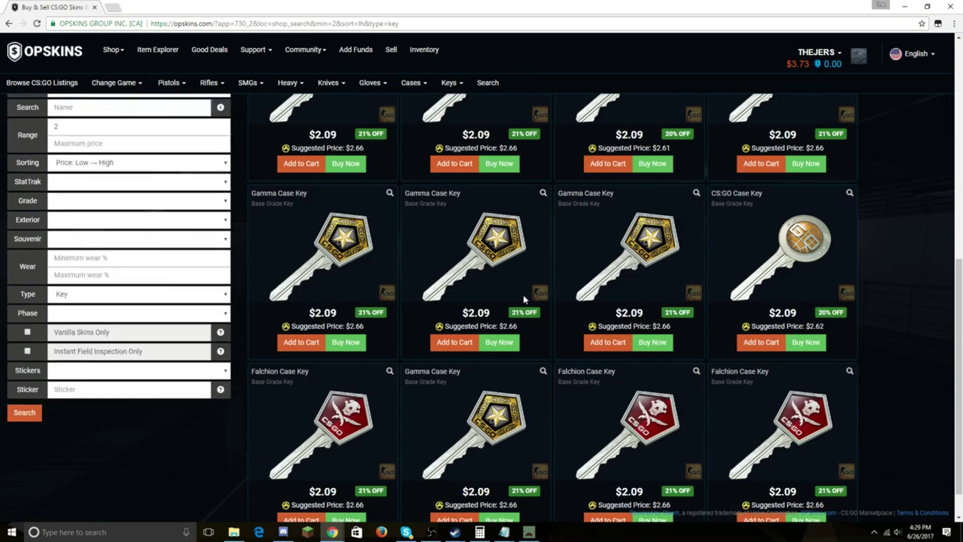
{"action": "scroll", "coordinate": [451, 281], "scroll_direction": "up", "scroll_amount": 8}
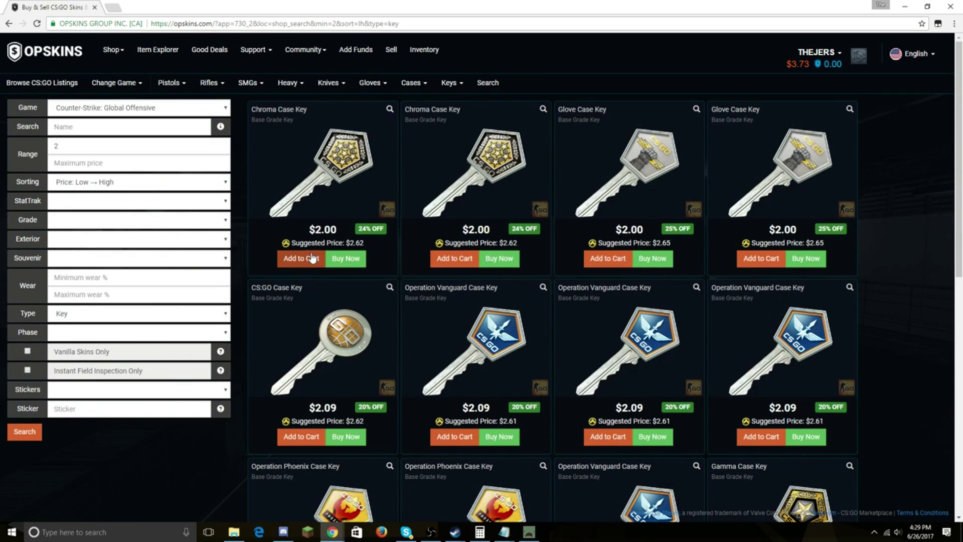
{"action": "left_click", "coordinate": [301, 258]}
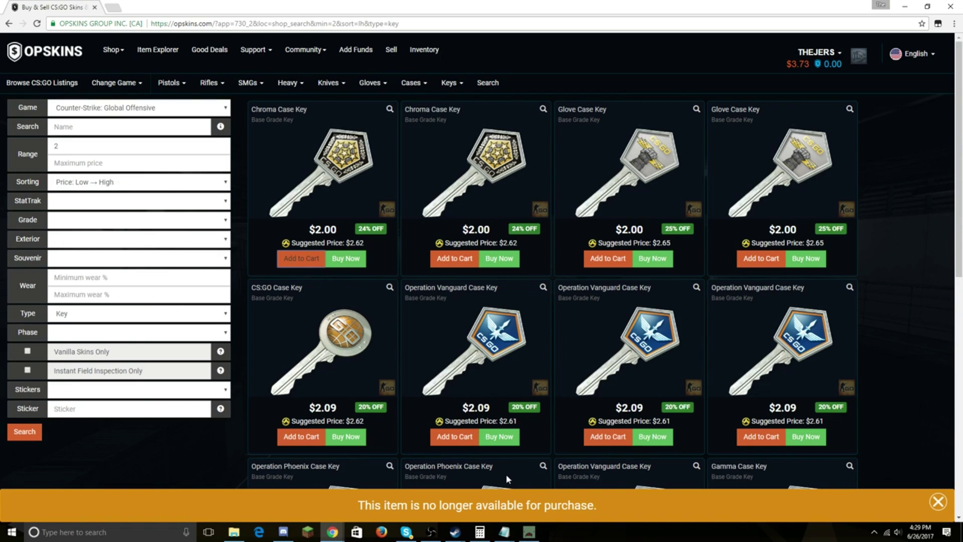
{"action": "left_click", "coordinate": [449, 263]}
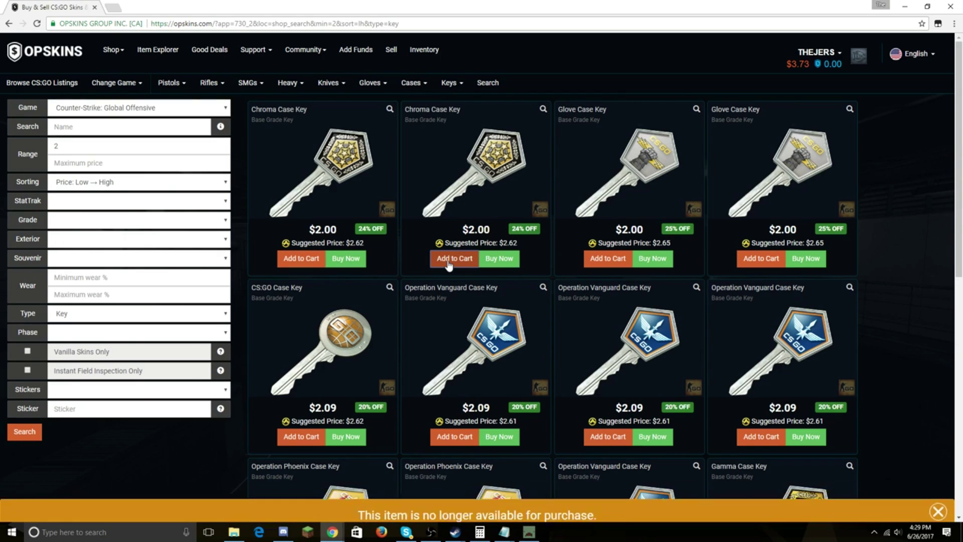
{"action": "left_click", "coordinate": [612, 264]}
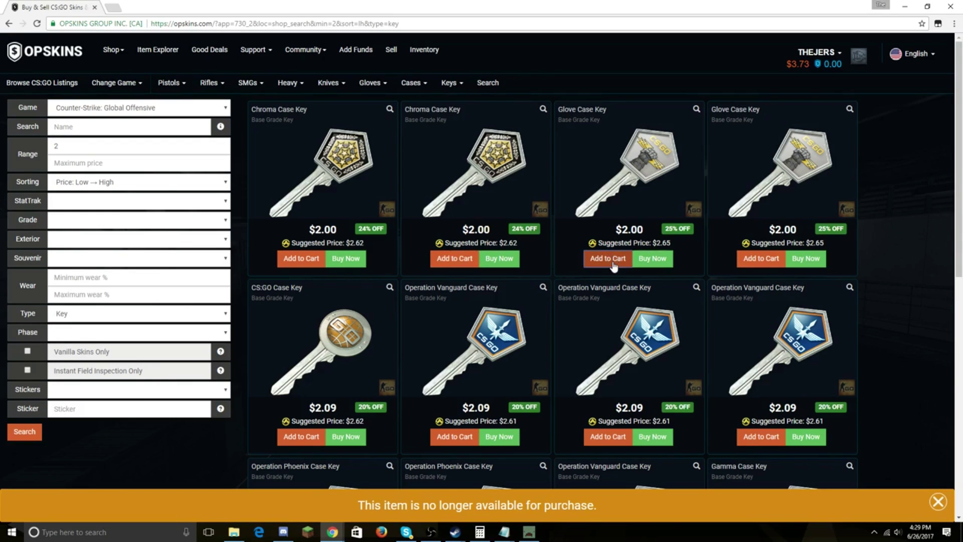
{"action": "left_click", "coordinate": [752, 266]}
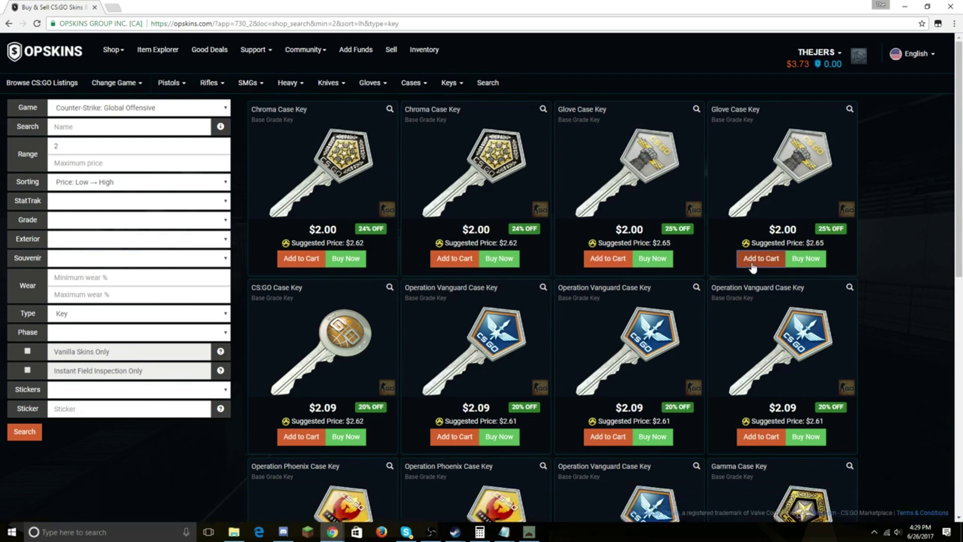
Step: Try a Gamma Case Key, then add the $2.09 Chroma 2 Case Key to the cart
{"action": "scroll", "coordinate": [763, 266], "scroll_direction": "down", "scroll_amount": 7}
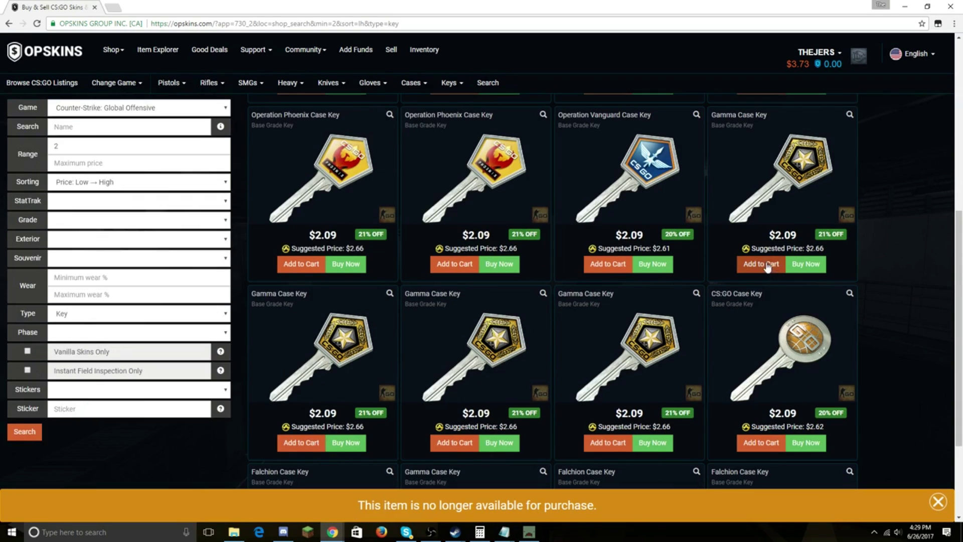
{"action": "left_click", "coordinate": [767, 266]}
{"action": "scroll", "coordinate": [736, 234], "scroll_direction": "down", "scroll_amount": 1}
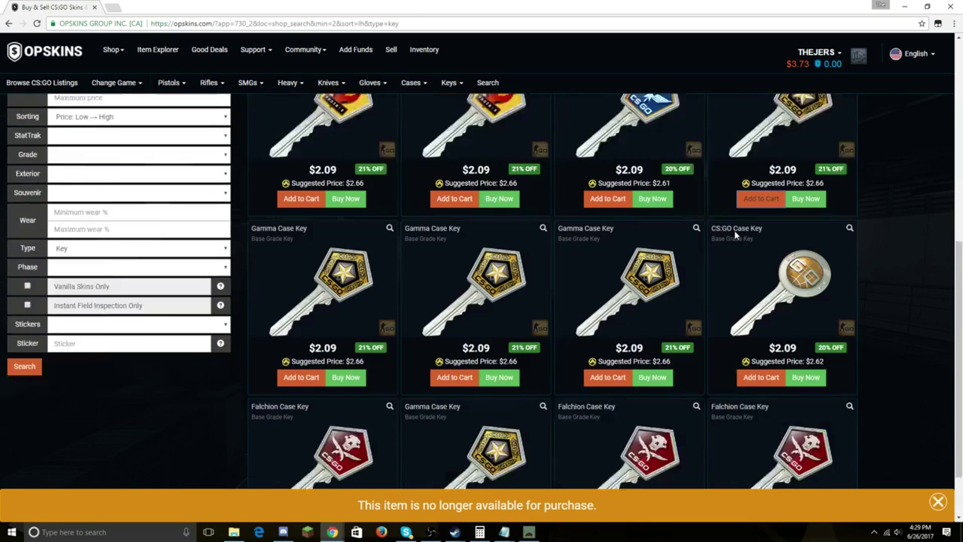
{"action": "scroll", "coordinate": [736, 234], "scroll_direction": "down", "scroll_amount": 1}
{"action": "left_click", "coordinate": [622, 477]}
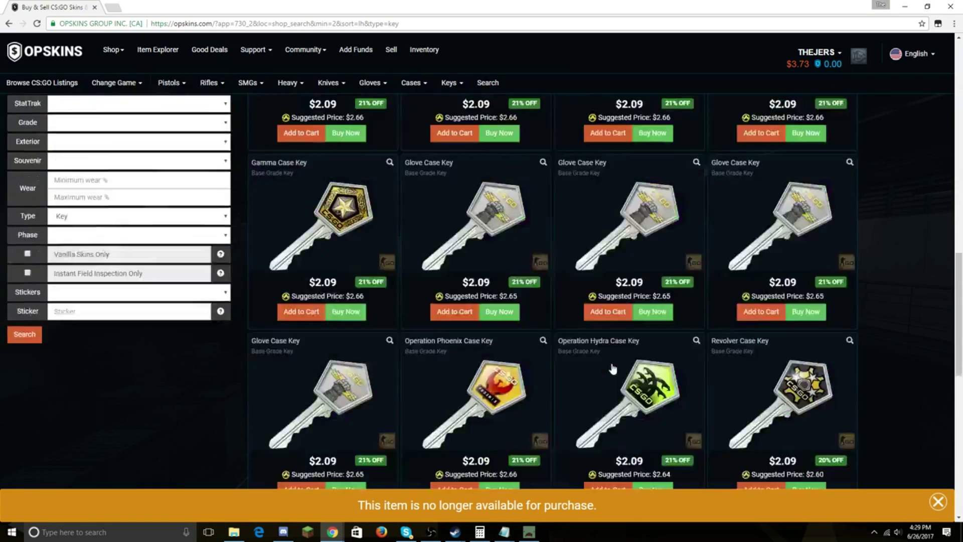
{"action": "scroll", "coordinate": [609, 351], "scroll_direction": "down", "scroll_amount": 5}
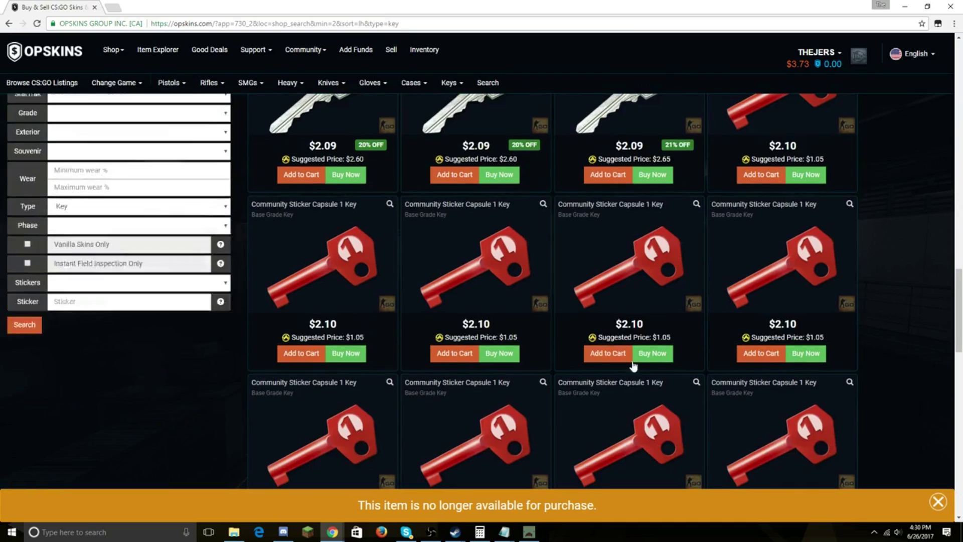
{"action": "scroll", "coordinate": [616, 299], "scroll_direction": "up", "scroll_amount": 3}
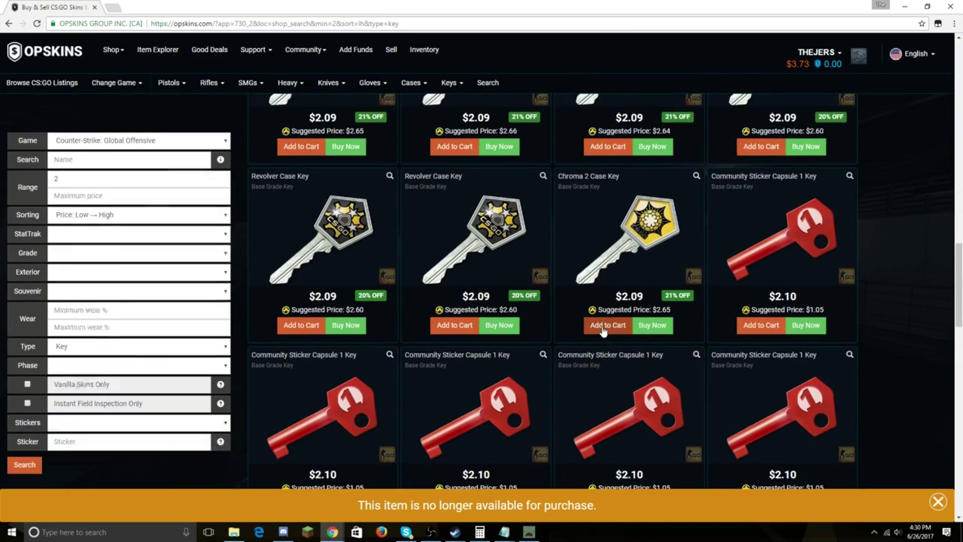
{"action": "left_click", "coordinate": [605, 329]}
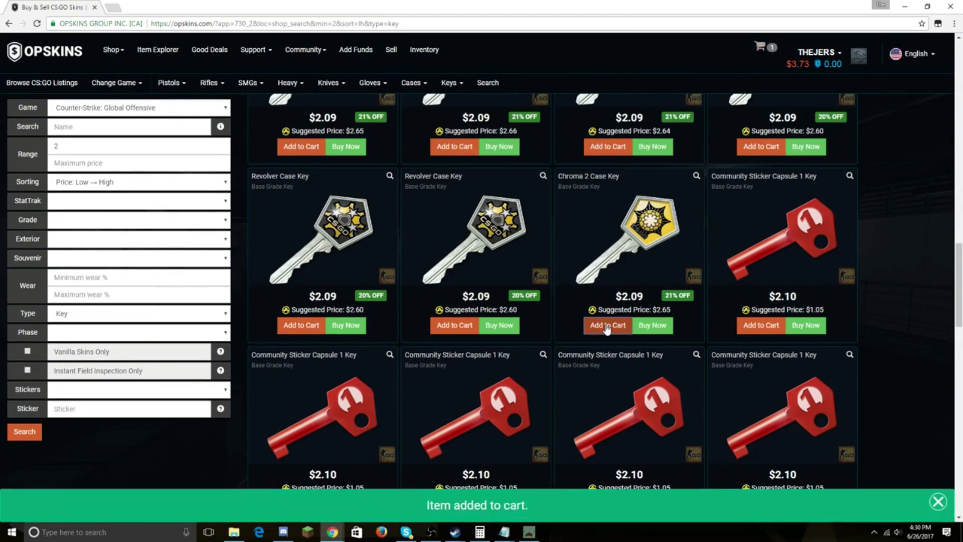
Step: Check out and deliver the Chroma 2 Case Key to Steam, then close the trade receipt
{"action": "left_click", "coordinate": [766, 56]}
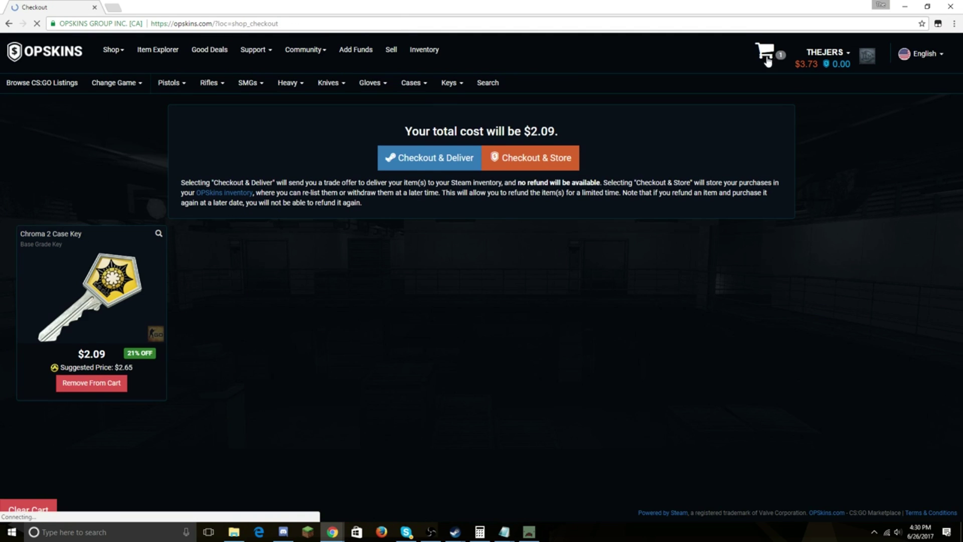
{"action": "left_click", "coordinate": [416, 159]}
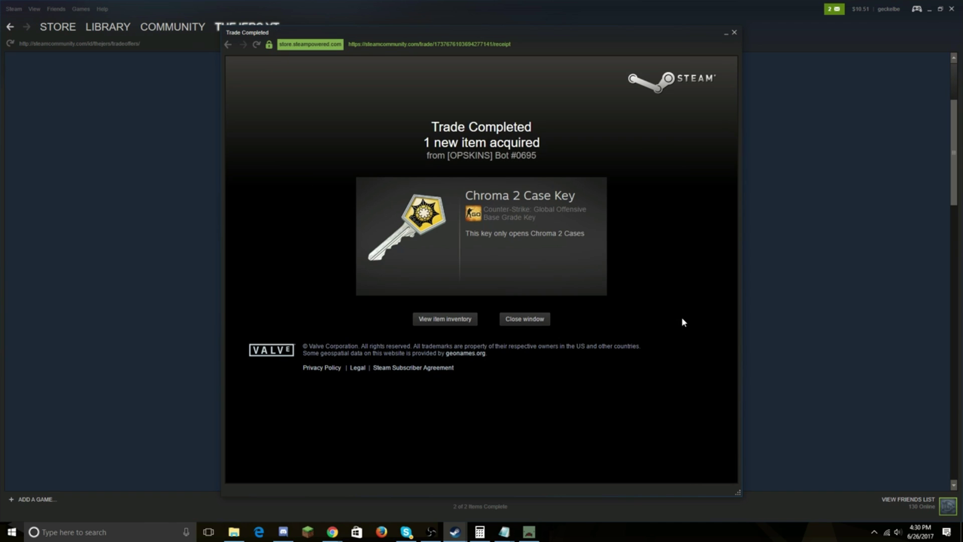
{"action": "left_click", "coordinate": [736, 32]}
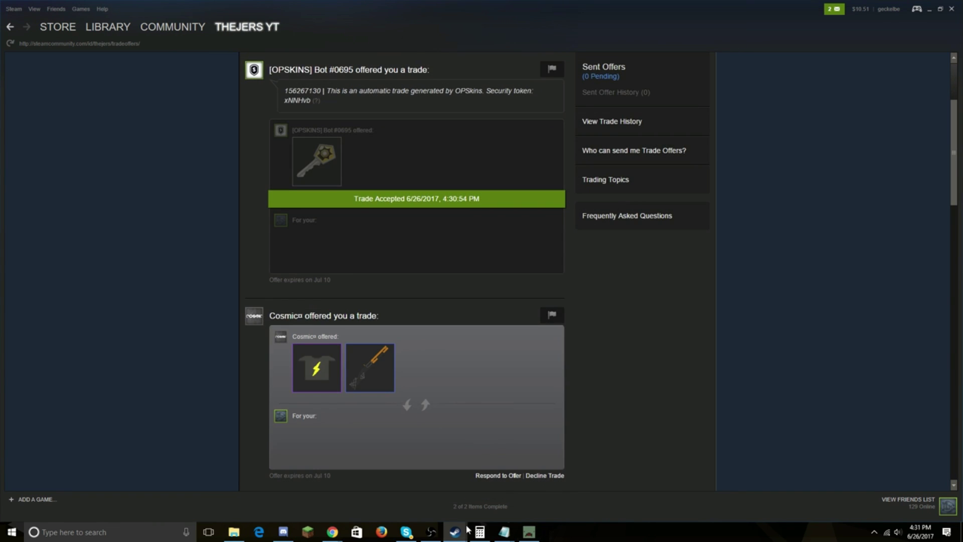
Step: Bring the RED_LvLupBOT chat forward alongside the bot's Steam community profile page
{"action": "mouse_move", "coordinate": [455, 534]}
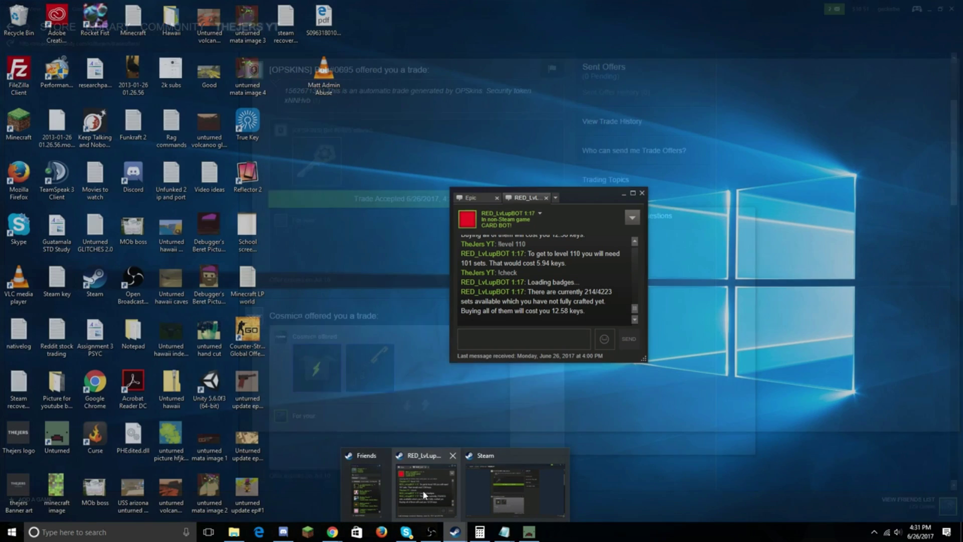
{"action": "left_click", "coordinate": [426, 484]}
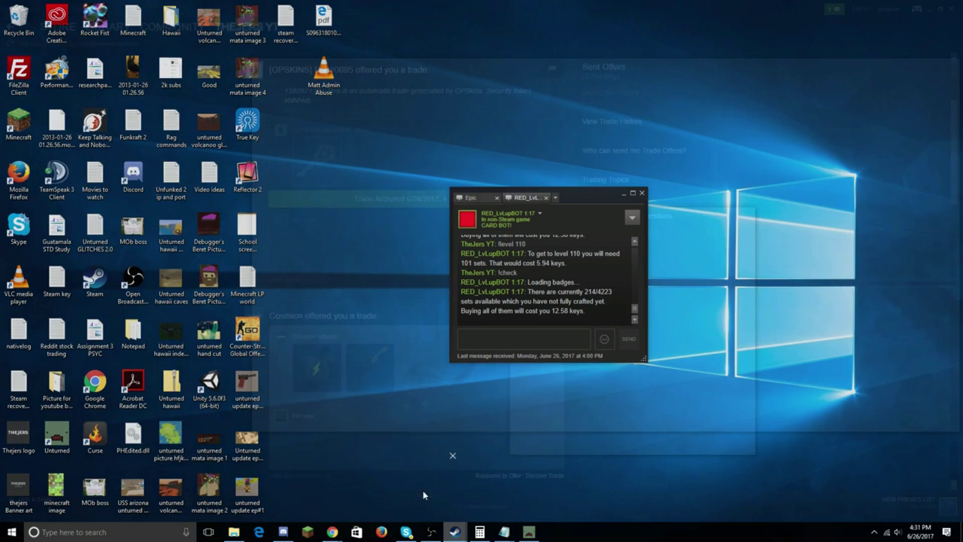
{"action": "left_click", "coordinate": [471, 211]}
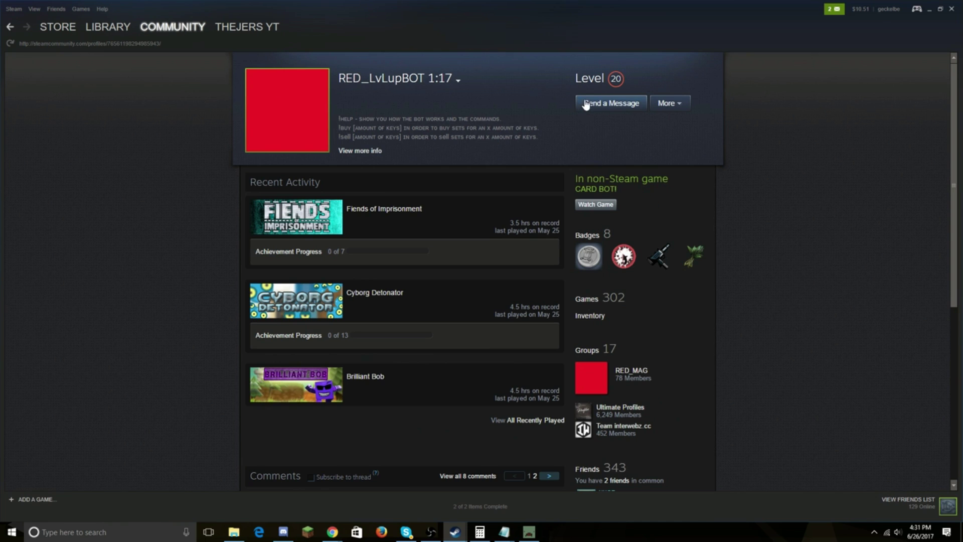
{"action": "mouse_move", "coordinate": [453, 533]}
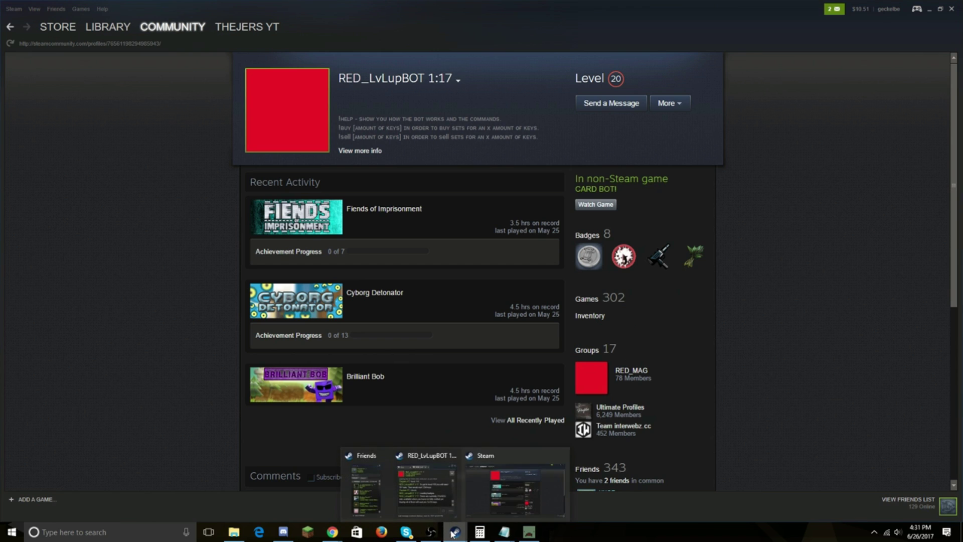
{"action": "left_click", "coordinate": [429, 489]}
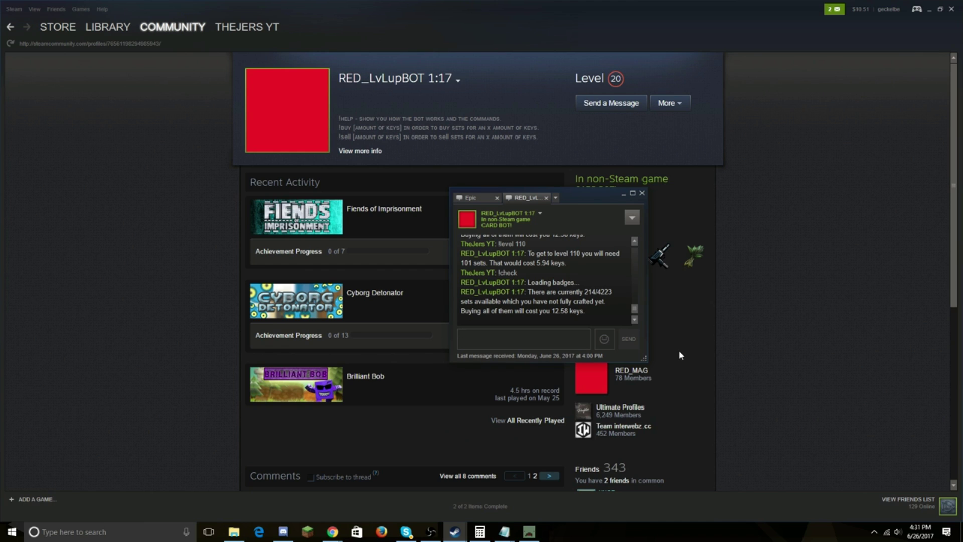
Step: Send !check and !level 101 to the card bot to get set counts and costs
{"action": "type", "text": "!chec"}
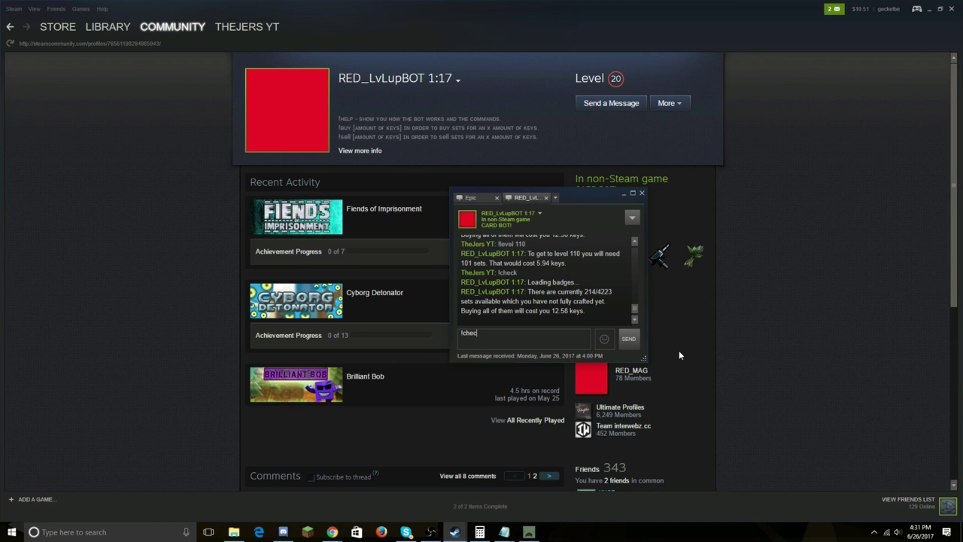
{"action": "type", "text": "k"}
{"action": "key", "text": "Return"}
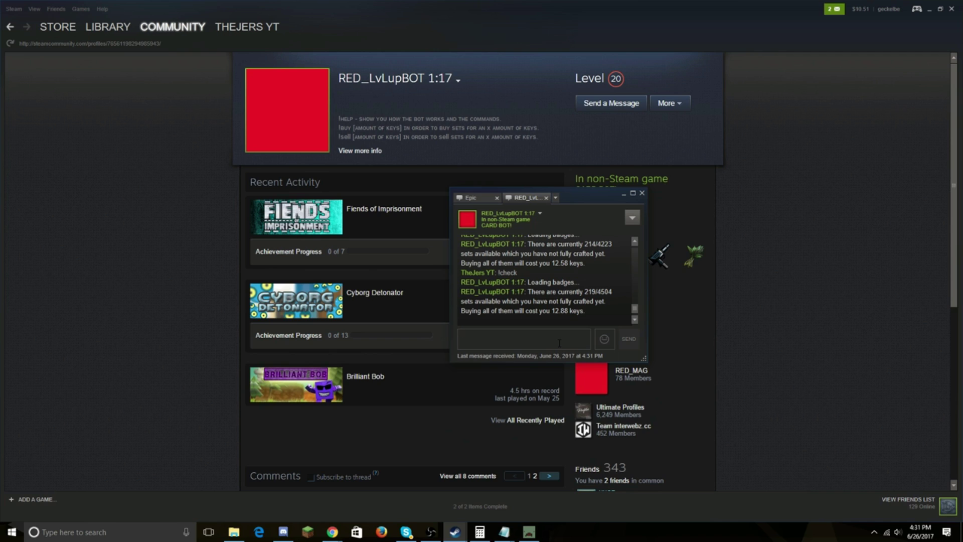
{"action": "type", "text": "!level"}
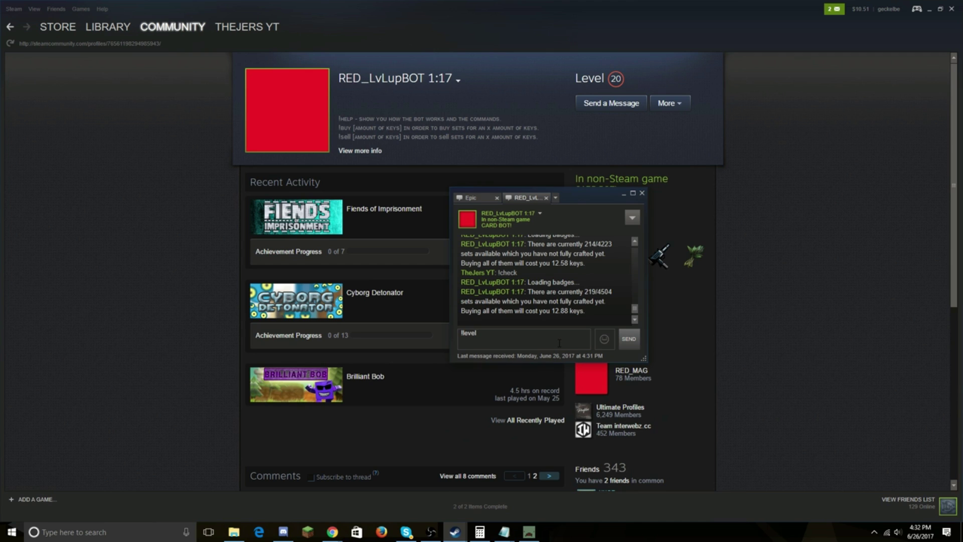
{"action": "type", "text": "01"}
{"action": "key", "text": "Return"}
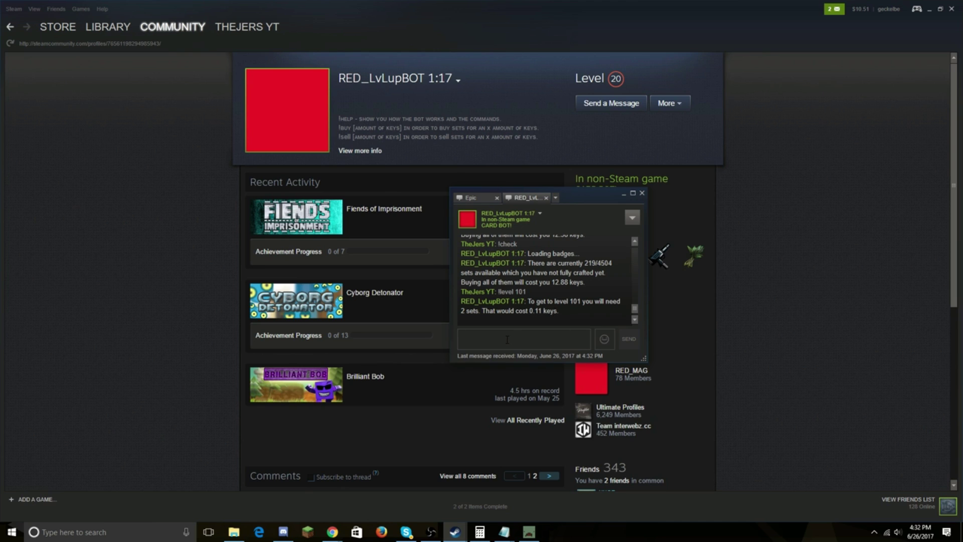
Step: Ask the bot for the level 110 cost, then order card sets with !buy 1
{"action": "type", "text": "!level"}
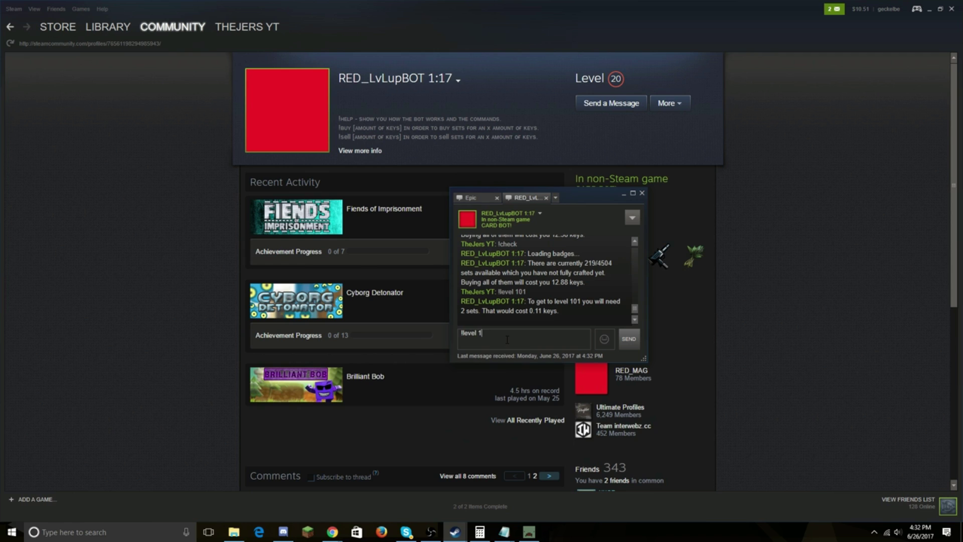
{"action": "type", "text": "10\\"}
{"action": "key", "text": "Return"}
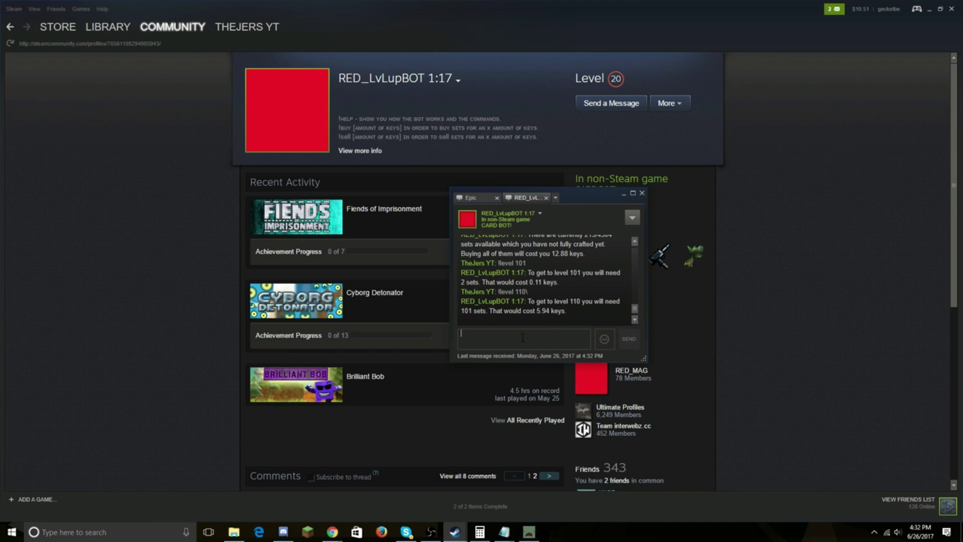
{"action": "type", "text": "!buy 1"}
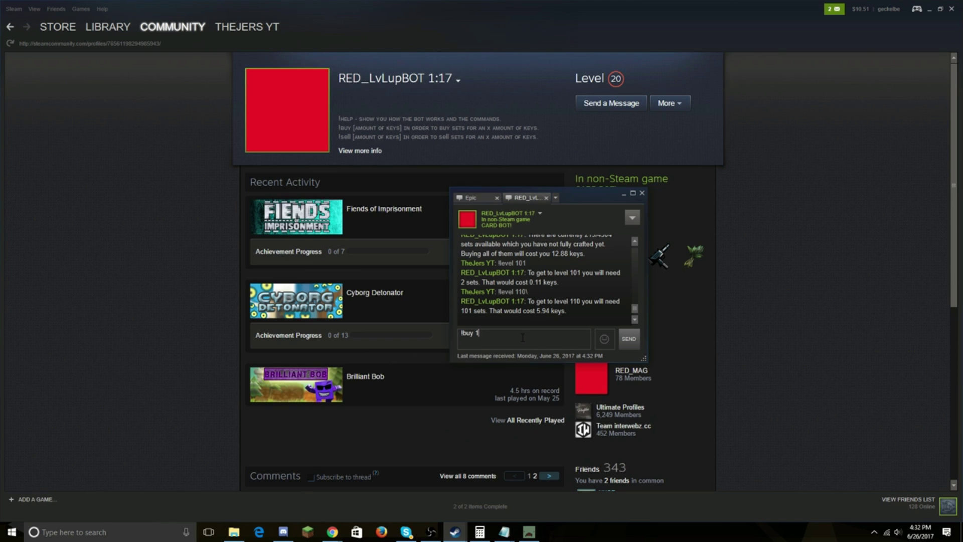
{"action": "key", "text": "Return"}
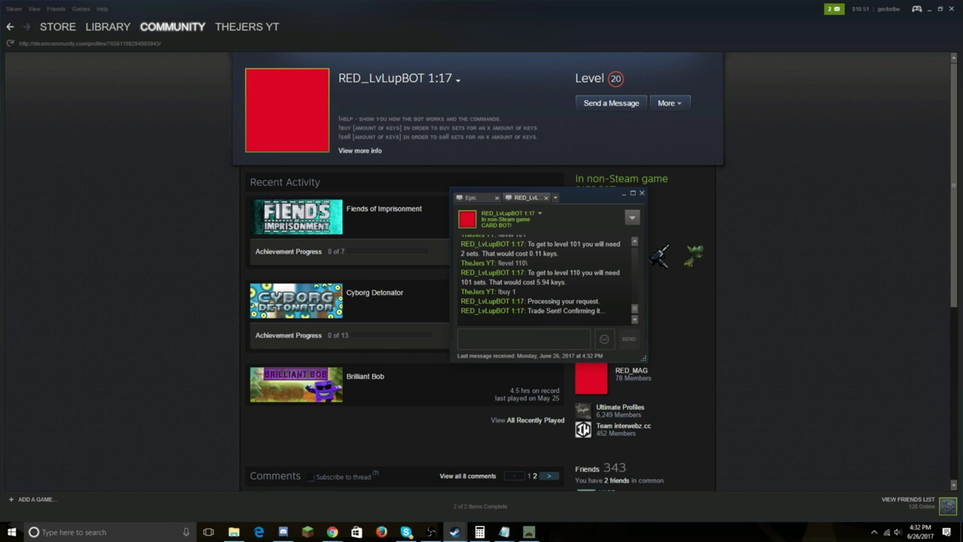
{"action": "left_click", "coordinate": [297, 29]}
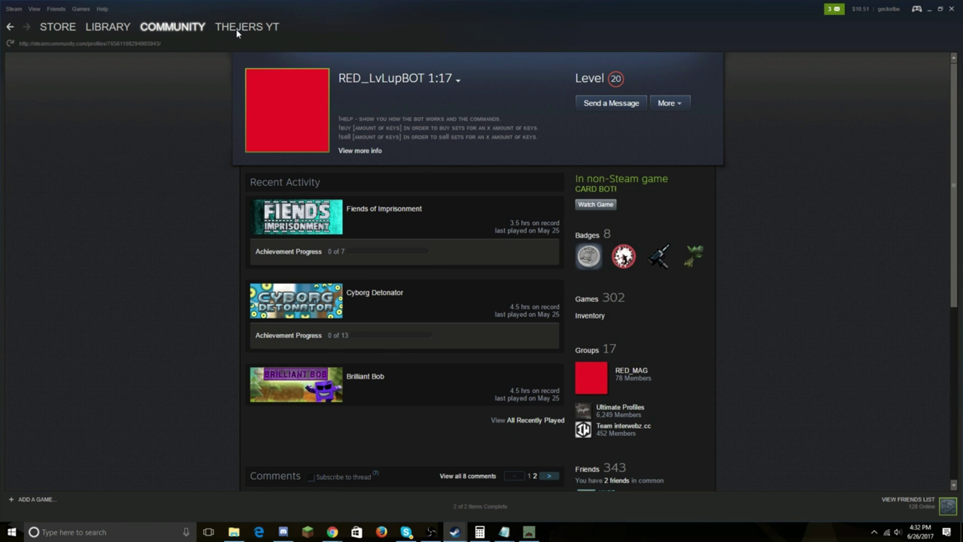
Step: Open the account inventory's incoming trade offers
{"action": "mouse_move", "coordinate": [241, 27]}
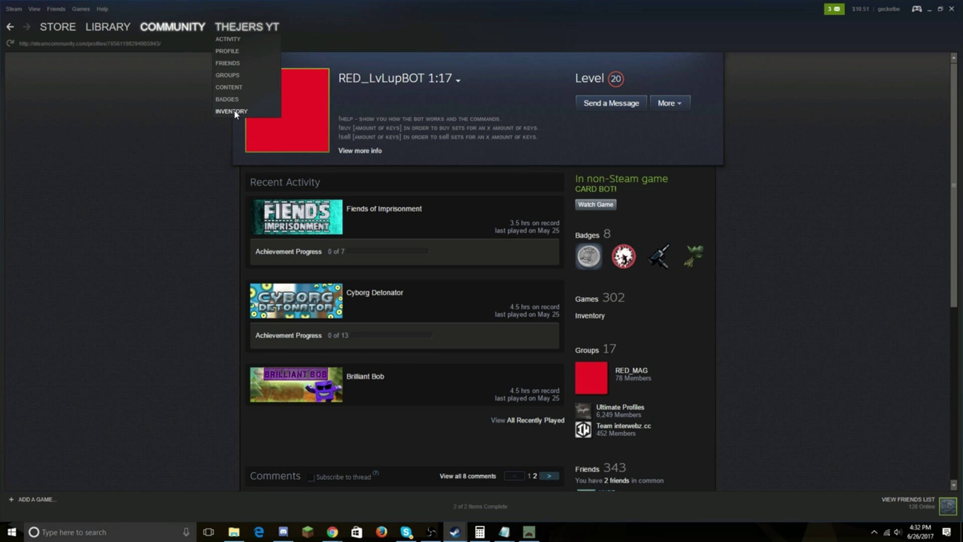
{"action": "left_click", "coordinate": [234, 112]}
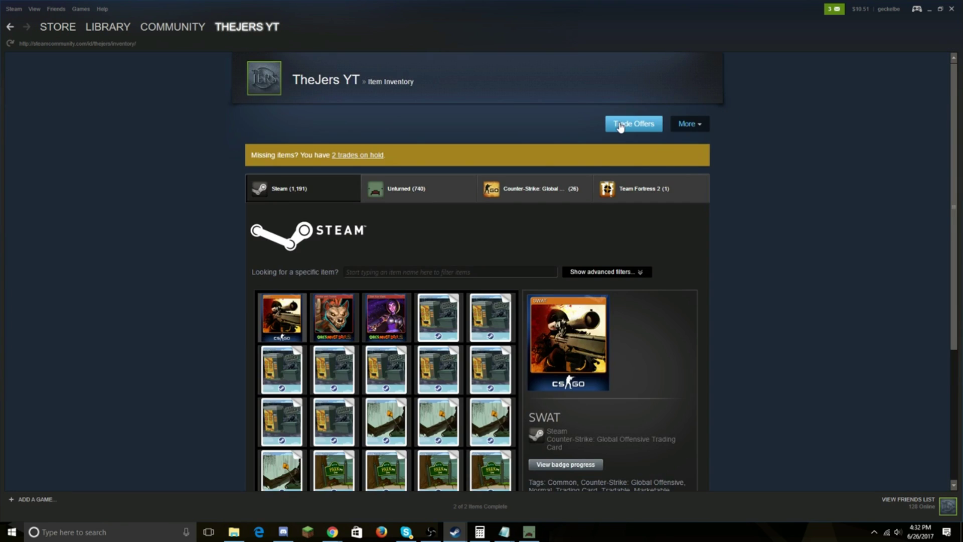
{"action": "left_click", "coordinate": [620, 126]}
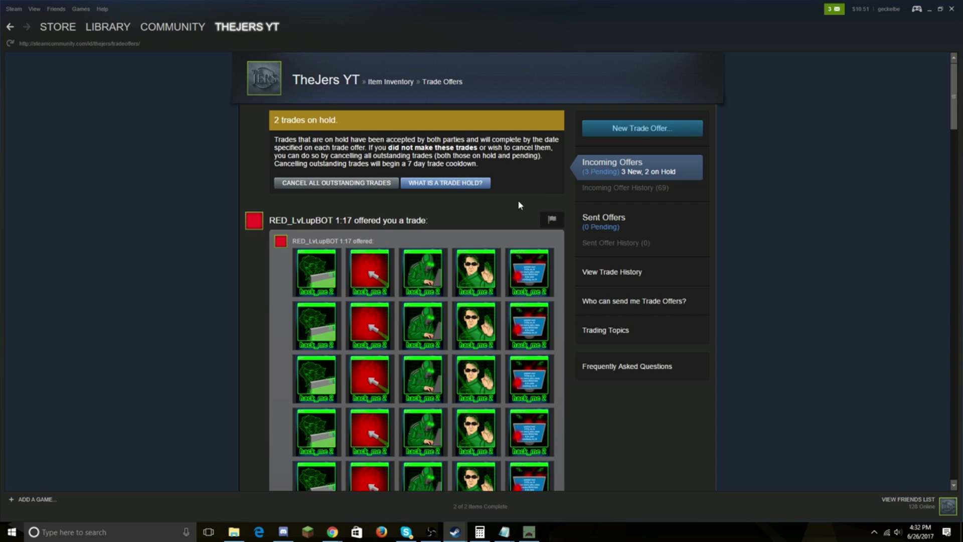
{"action": "scroll", "coordinate": [271, 289], "scroll_direction": "down", "scroll_amount": 20}
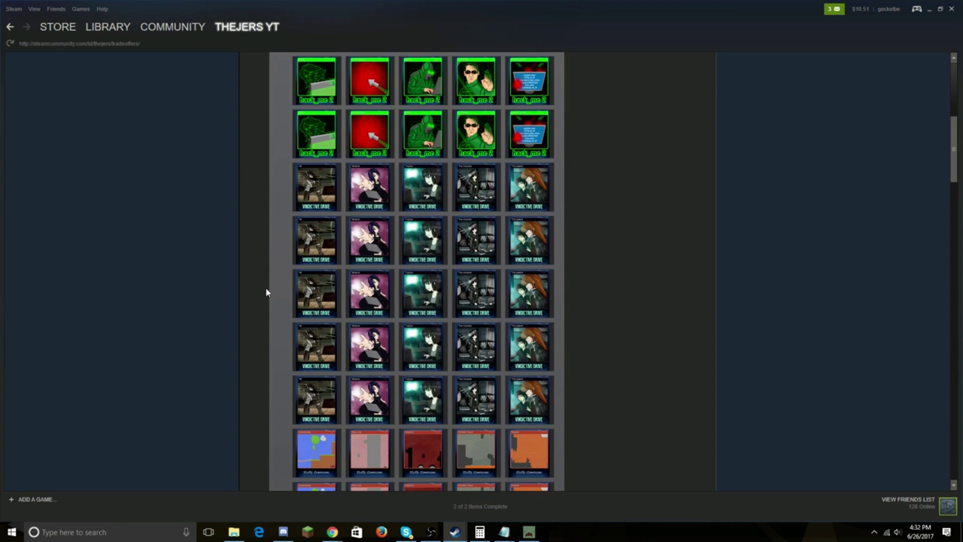
{"action": "scroll", "coordinate": [273, 296], "scroll_direction": "up", "scroll_amount": 4}
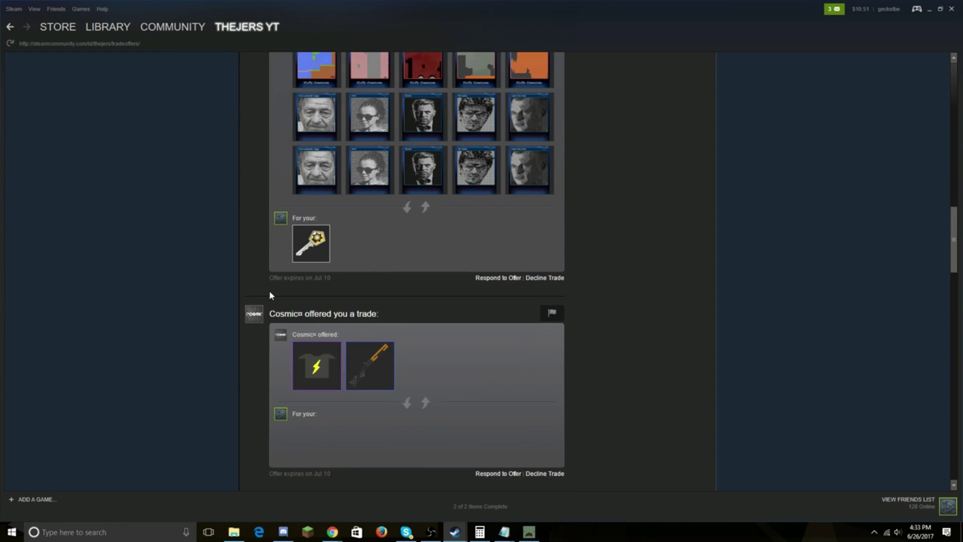
Step: Confirm the contents and accept the card bot's trade offer, dismissing the mobile confirmation notice
{"action": "left_click", "coordinate": [486, 279]}
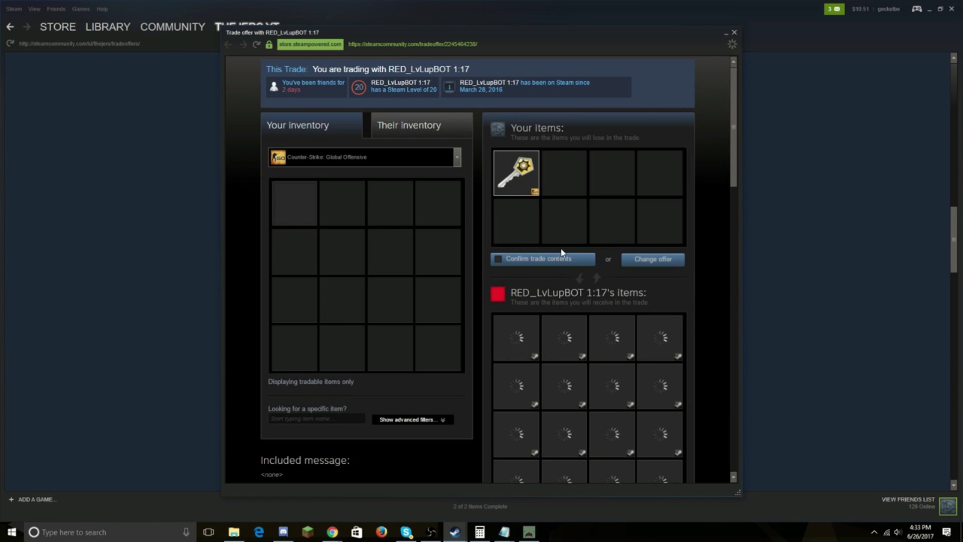
{"action": "left_click", "coordinate": [554, 259]}
{"action": "scroll", "coordinate": [573, 357], "scroll_direction": "down", "scroll_amount": 10}
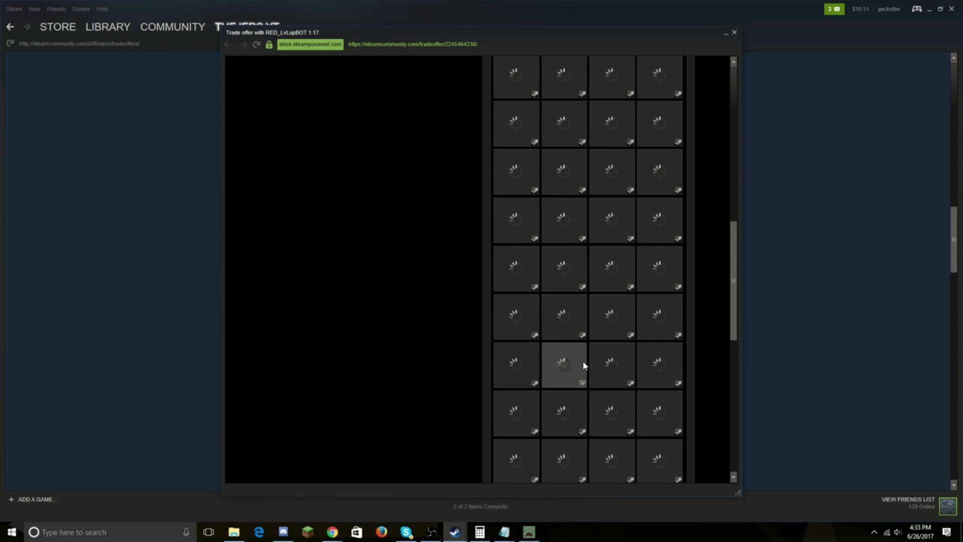
{"action": "scroll", "coordinate": [582, 356], "scroll_direction": "down", "scroll_amount": 3}
{"action": "left_click", "coordinate": [586, 416]}
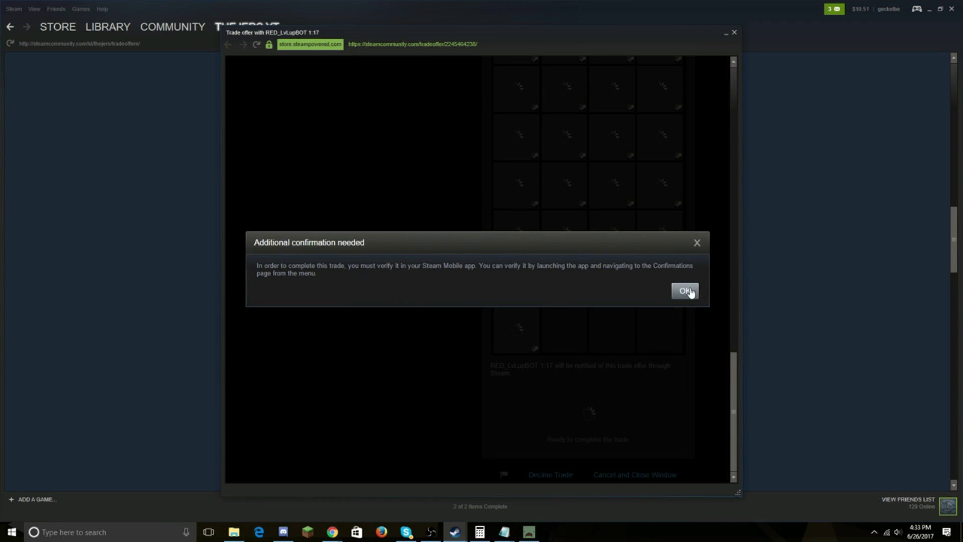
{"action": "left_click", "coordinate": [687, 292]}
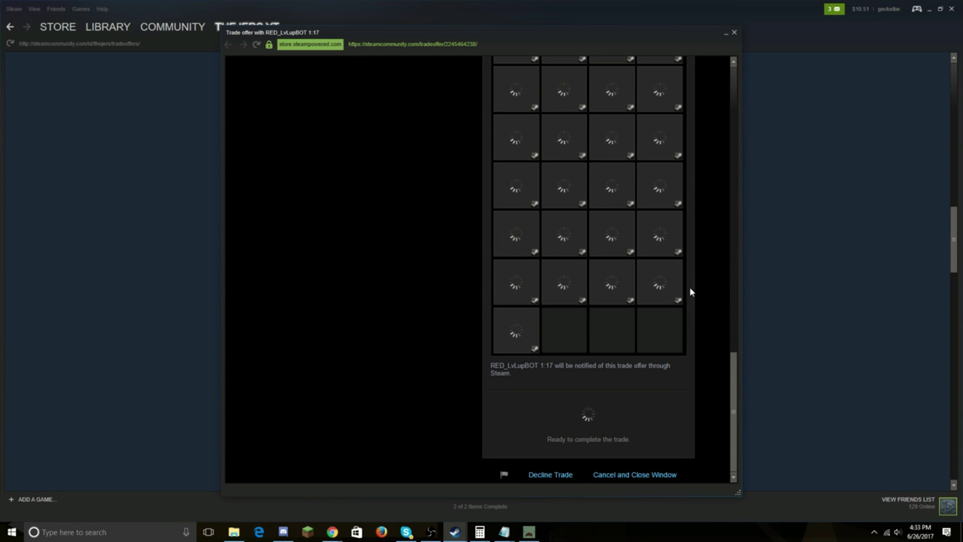
Step: Go to the account's Badges page from the profile menu
{"action": "scroll", "coordinate": [337, 201], "scroll_direction": "up", "scroll_amount": 15}
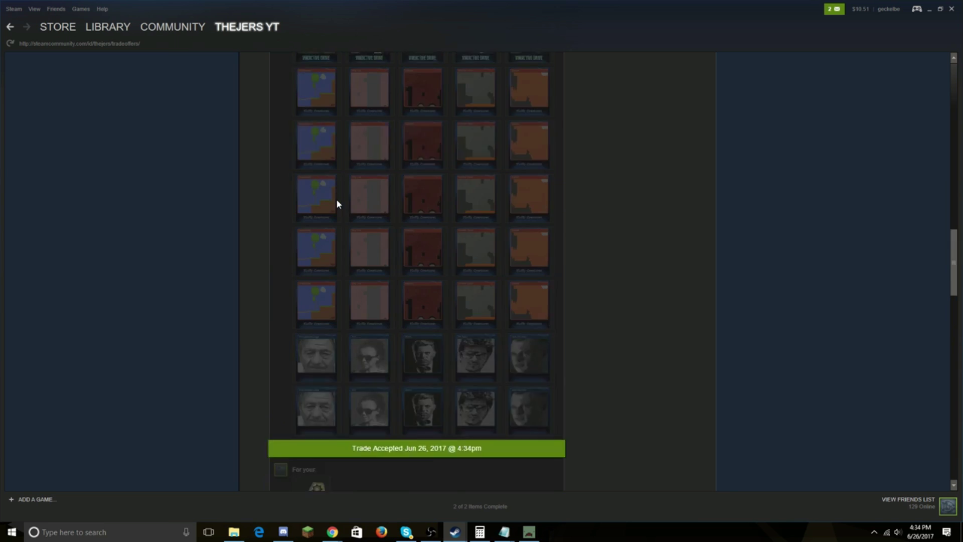
{"action": "mouse_move", "coordinate": [249, 28]}
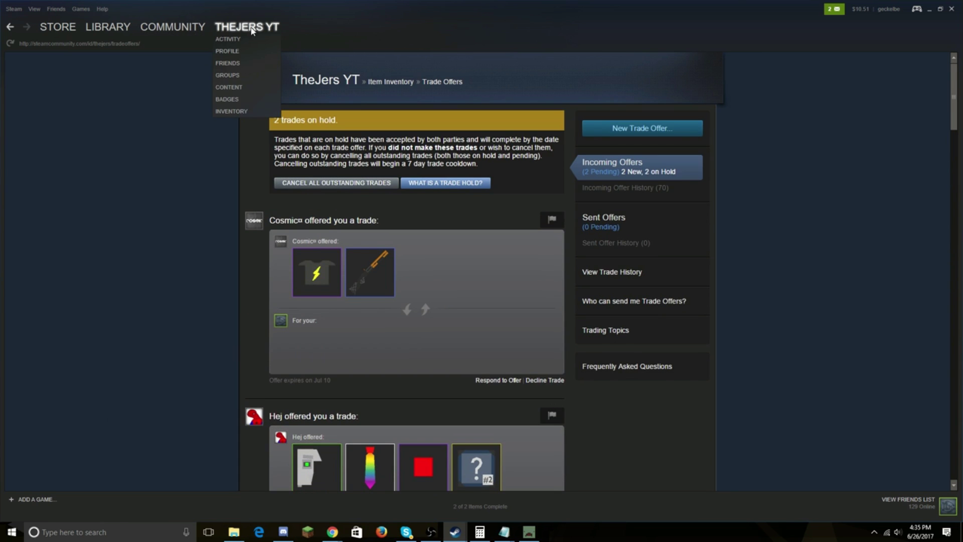
{"action": "left_click", "coordinate": [233, 99]}
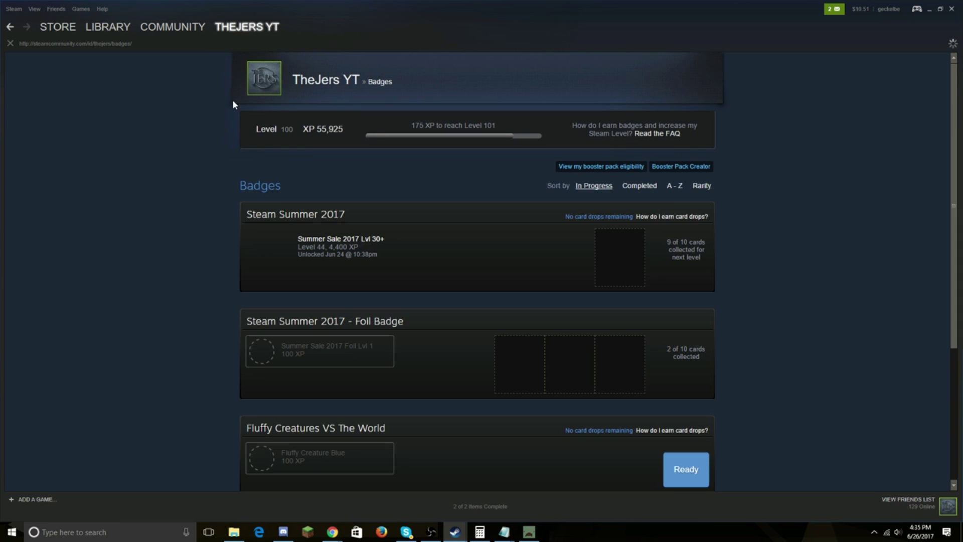
Step: Browse the Badges page, briefly bringing the bot chat forward and sending it back
{"action": "scroll", "coordinate": [161, 158], "scroll_direction": "down", "scroll_amount": 1}
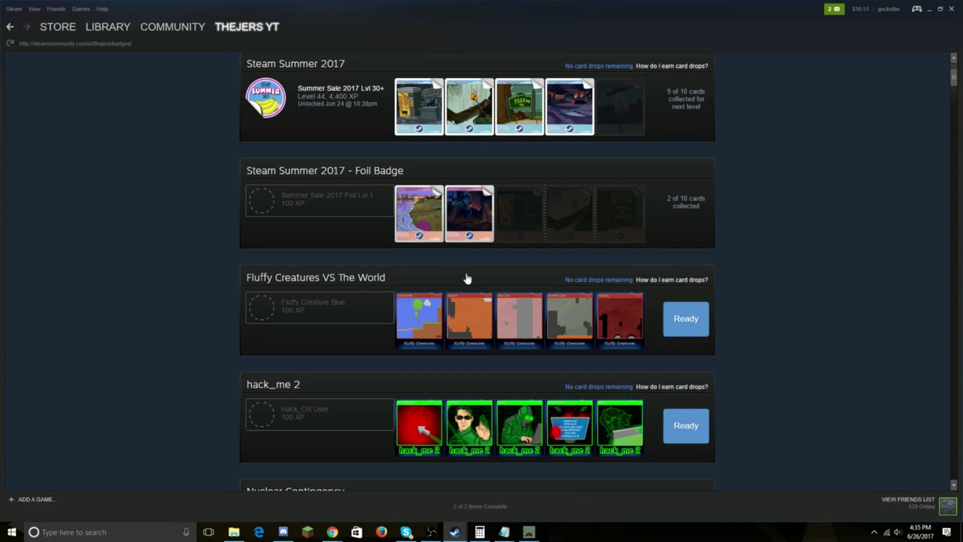
{"action": "scroll", "coordinate": [346, 329], "scroll_direction": "down", "scroll_amount": 1}
{"action": "scroll", "coordinate": [346, 329], "scroll_direction": "down", "scroll_amount": 12}
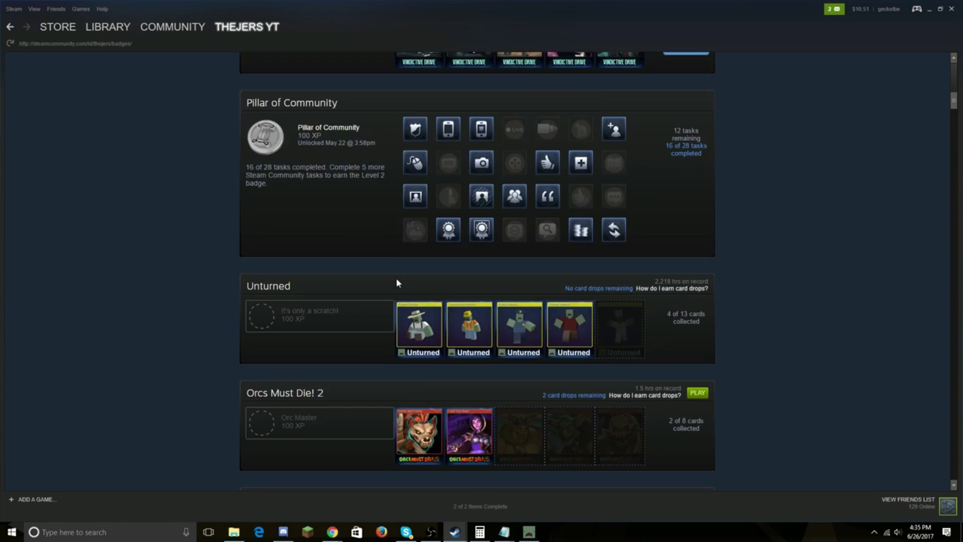
{"action": "scroll", "coordinate": [397, 282], "scroll_direction": "up", "scroll_amount": 10}
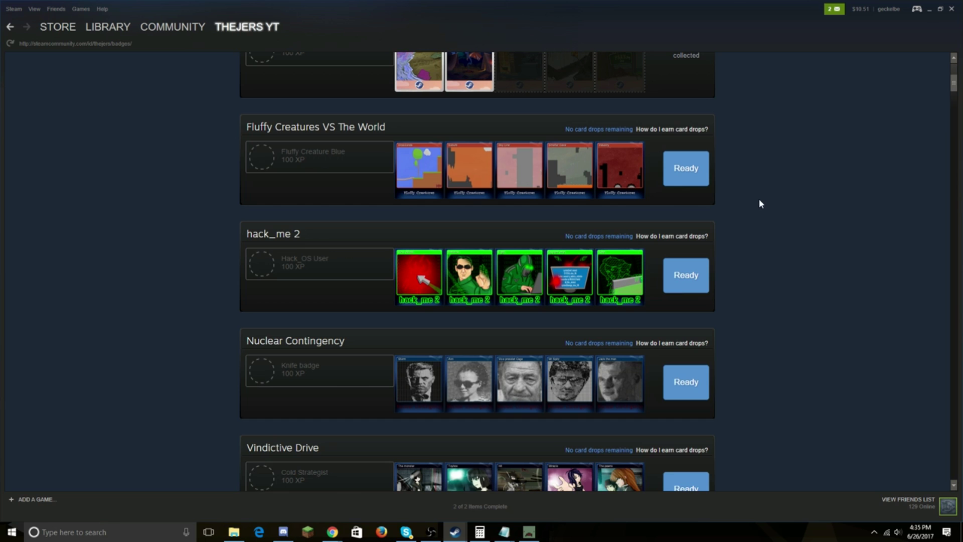
{"action": "mouse_move", "coordinate": [454, 531]}
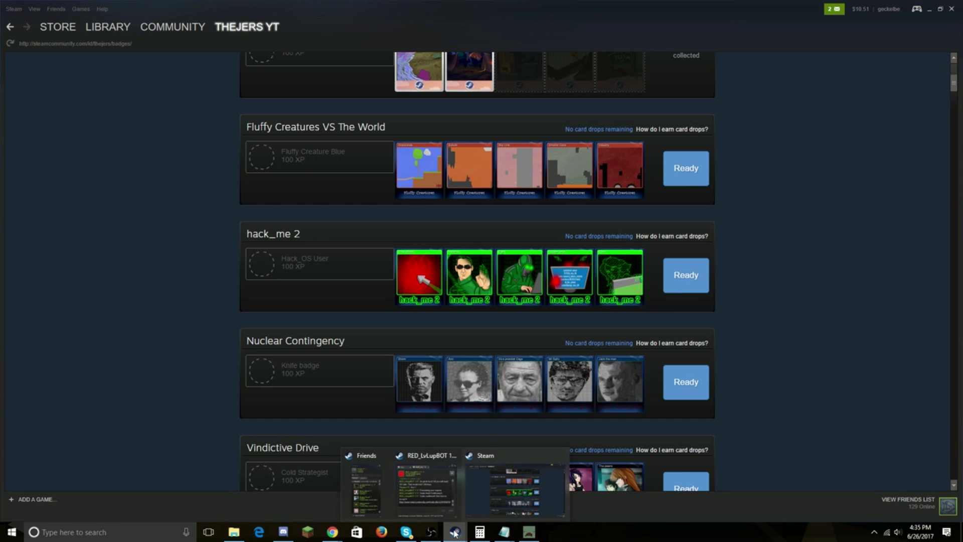
{"action": "left_click", "coordinate": [421, 503]}
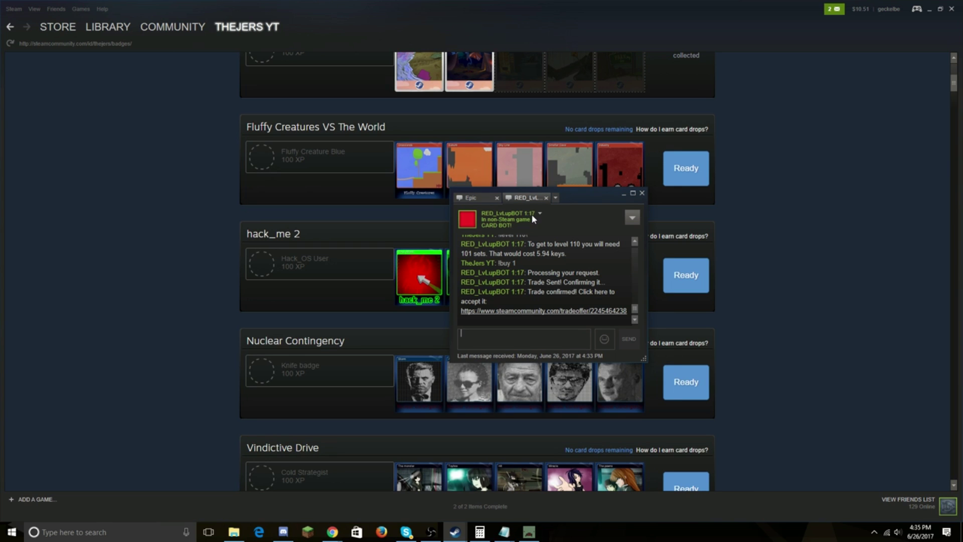
{"action": "left_click", "coordinate": [821, 251]}
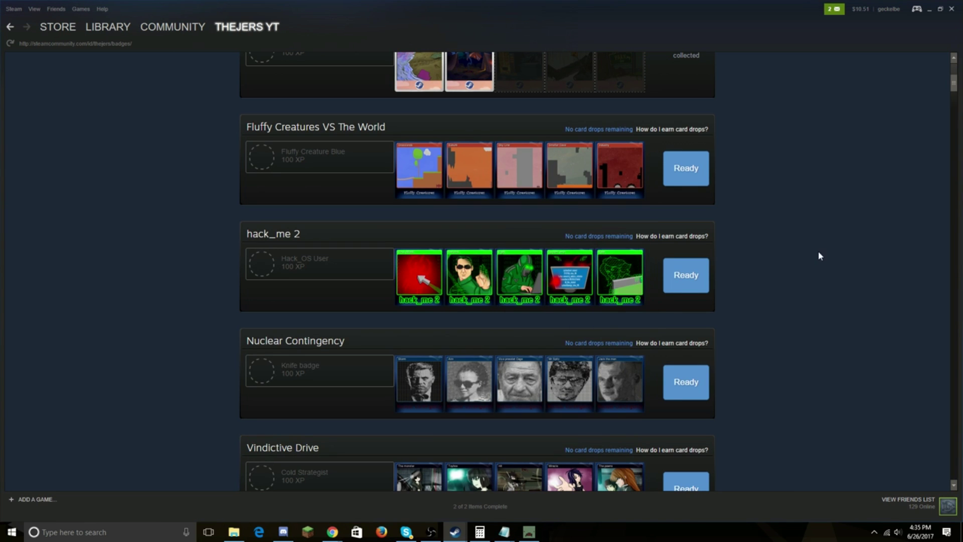
Step: Scroll through the badges to check which show Ready, then minimize Steam
{"action": "scroll", "coordinate": [820, 246], "scroll_direction": "down", "scroll_amount": 13}
{"action": "scroll", "coordinate": [820, 234], "scroll_direction": "down", "scroll_amount": 5}
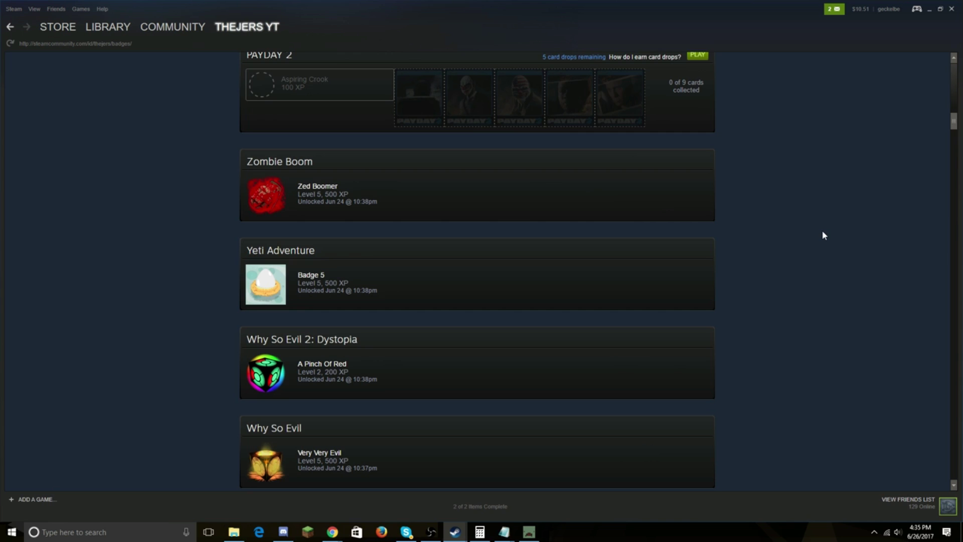
{"action": "scroll", "coordinate": [822, 230], "scroll_direction": "up", "scroll_amount": 10}
{"action": "scroll", "coordinate": [826, 233], "scroll_direction": "up", "scroll_amount": 10}
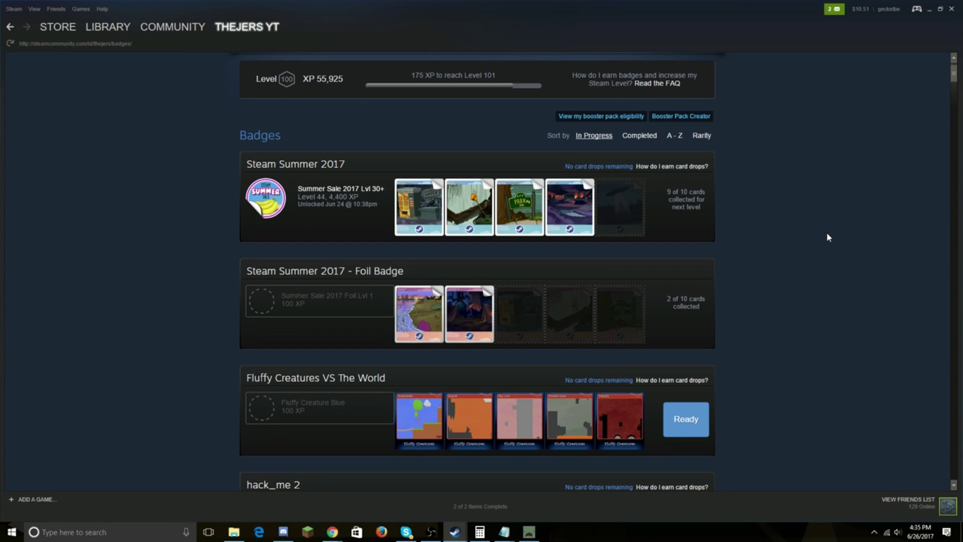
{"action": "scroll", "coordinate": [826, 231], "scroll_direction": "up", "scroll_amount": 1}
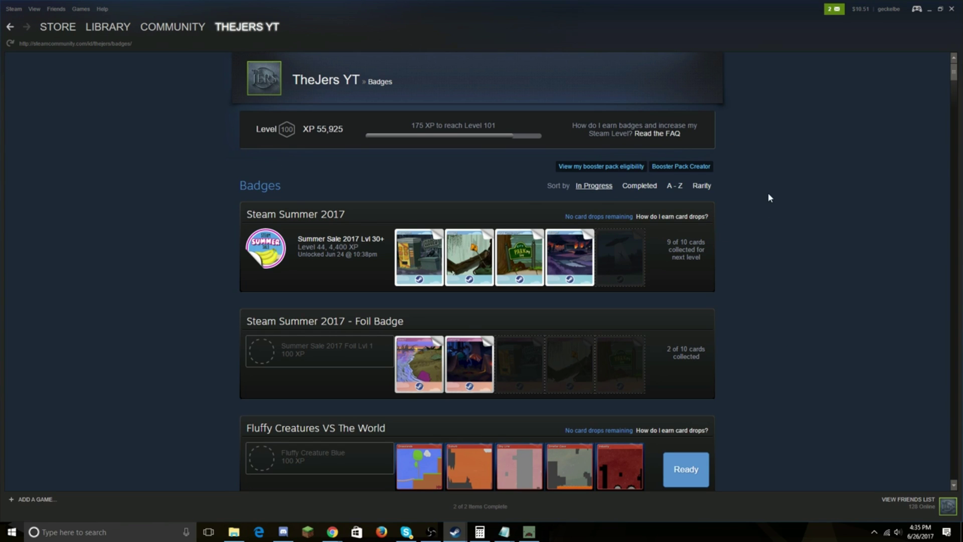
{"action": "left_click", "coordinate": [929, 9]}
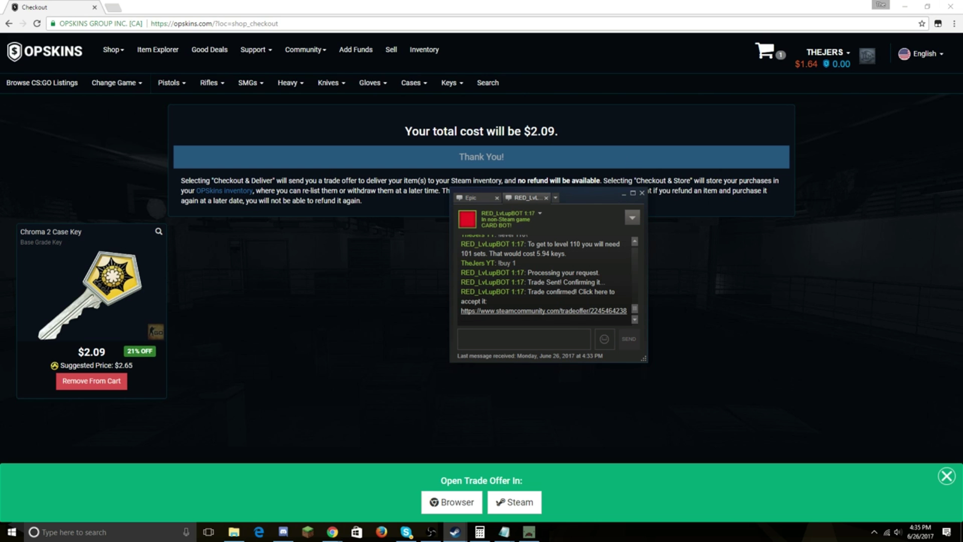
Step: Hide the OPSkins window and maximize Chrome, passing through the Gmail and YouTube tabs
{"action": "left_click", "coordinate": [956, 10]}
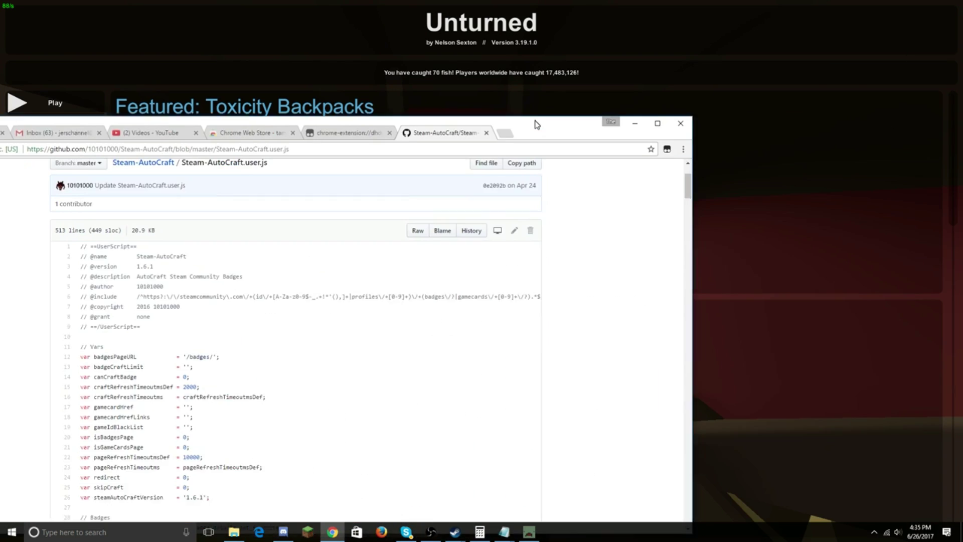
{"action": "double_click", "coordinate": [533, 129]}
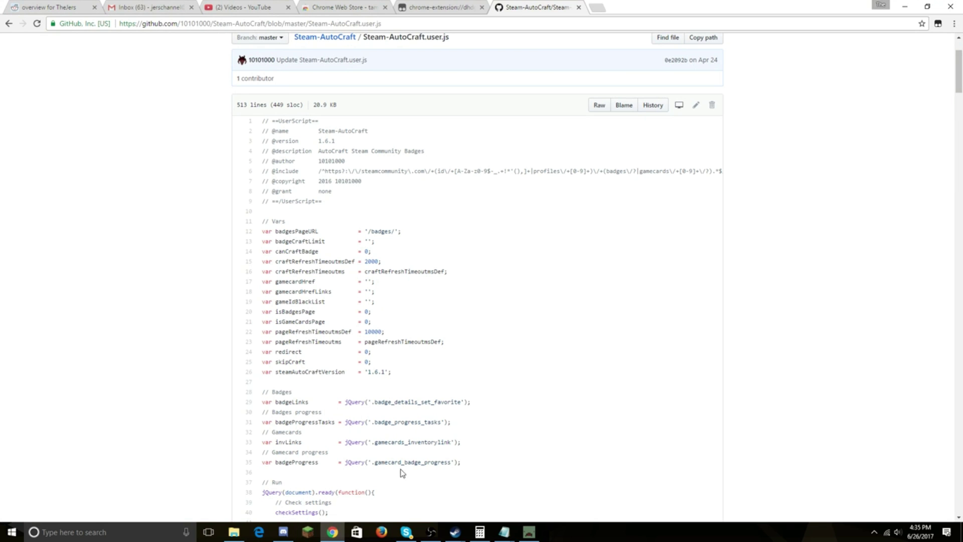
{"action": "left_click", "coordinate": [174, 6]}
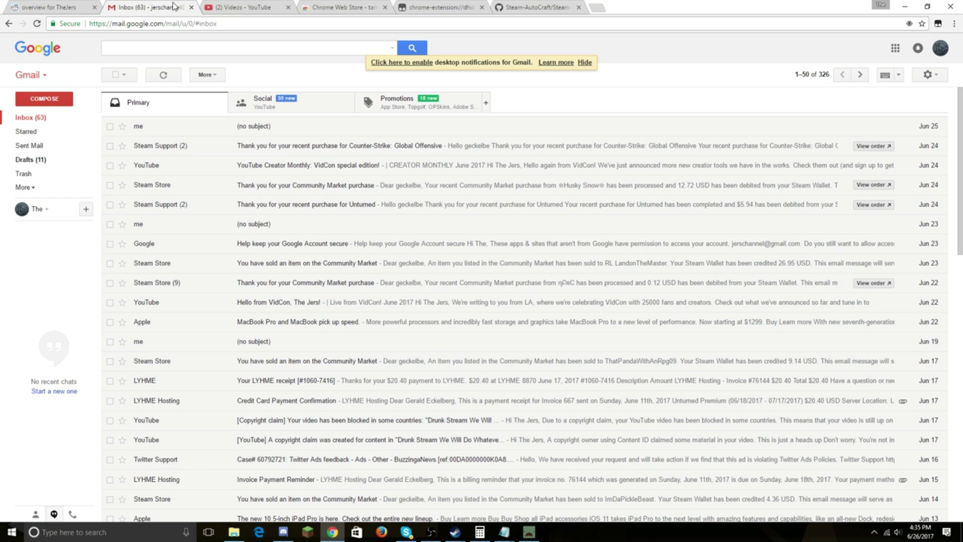
{"action": "left_click", "coordinate": [246, 7]}
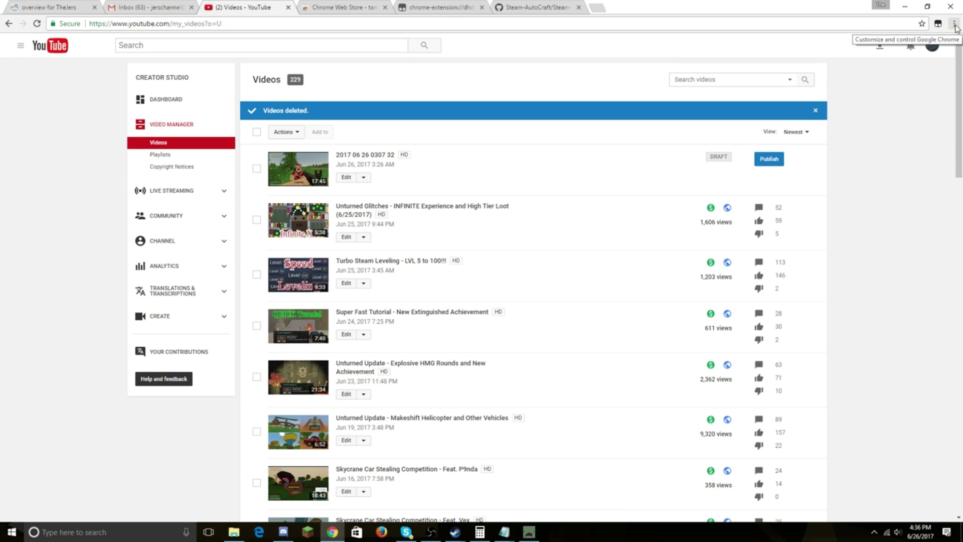
Step: Open Chrome's Extensions page via More tools
{"action": "left_click", "coordinate": [955, 25]}
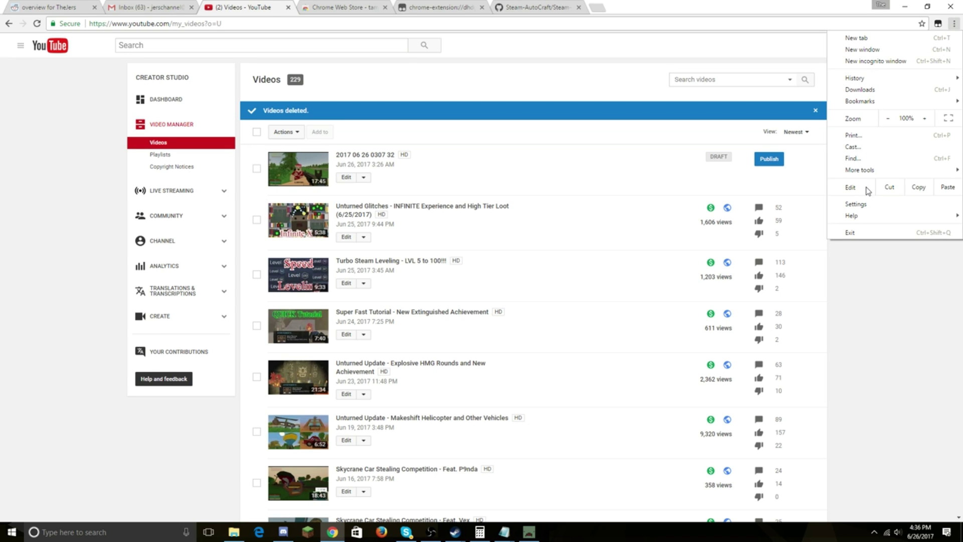
{"action": "mouse_move", "coordinate": [875, 171]}
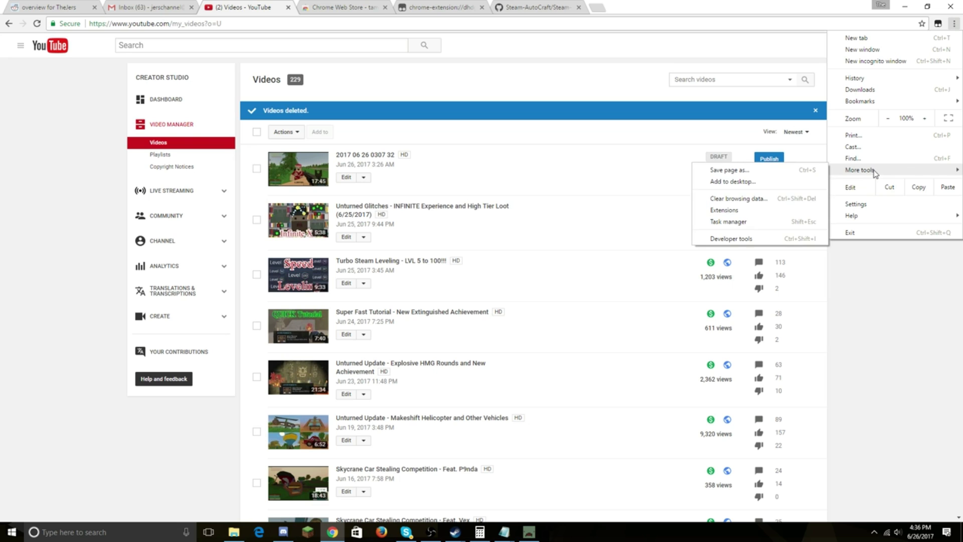
{"action": "left_click", "coordinate": [741, 209]}
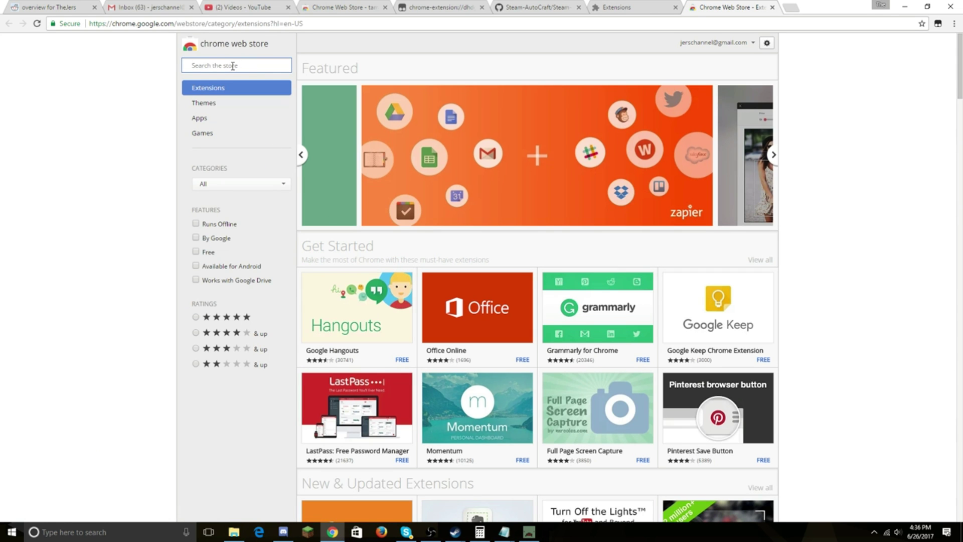
Step: Search the Chrome Web Store for tampermonkey and start a new Tampermonkey script
{"action": "type", "text": "tampermonkey"}
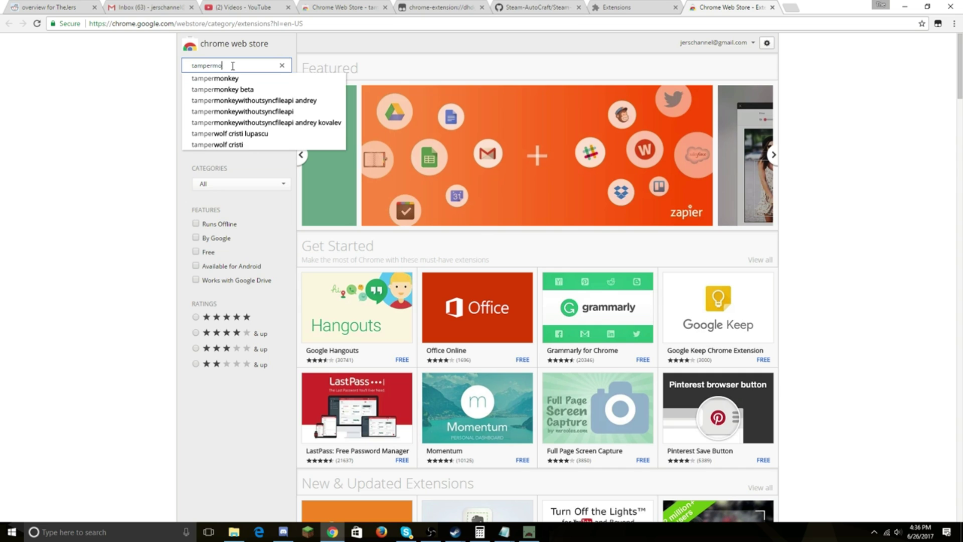
{"action": "key", "text": "Return"}
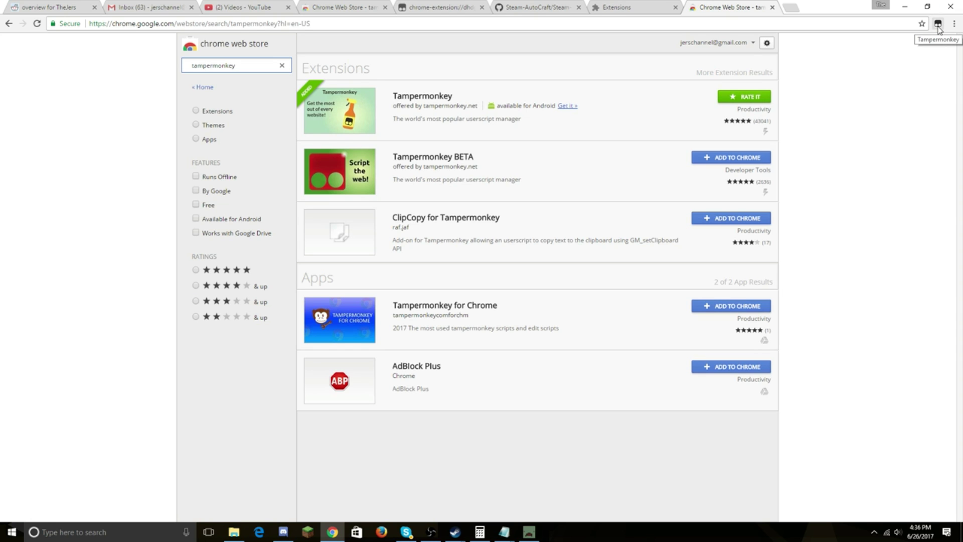
{"action": "left_click", "coordinate": [937, 24]}
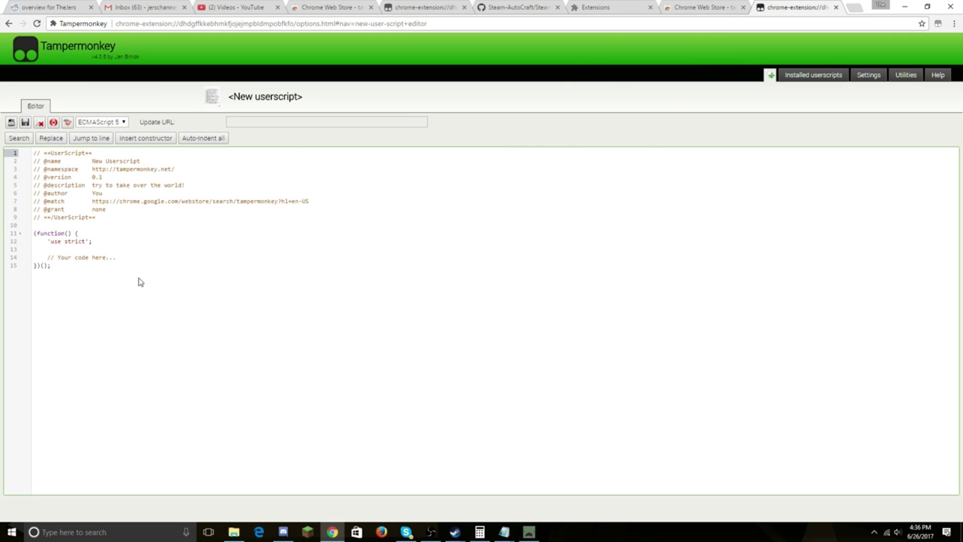
Step: Clear all template code from the new Tampermonkey userscript, then go back to the Extensions page
{"action": "left_click_drag", "start_coordinate": [95, 275], "coordinate": [4, 153]}
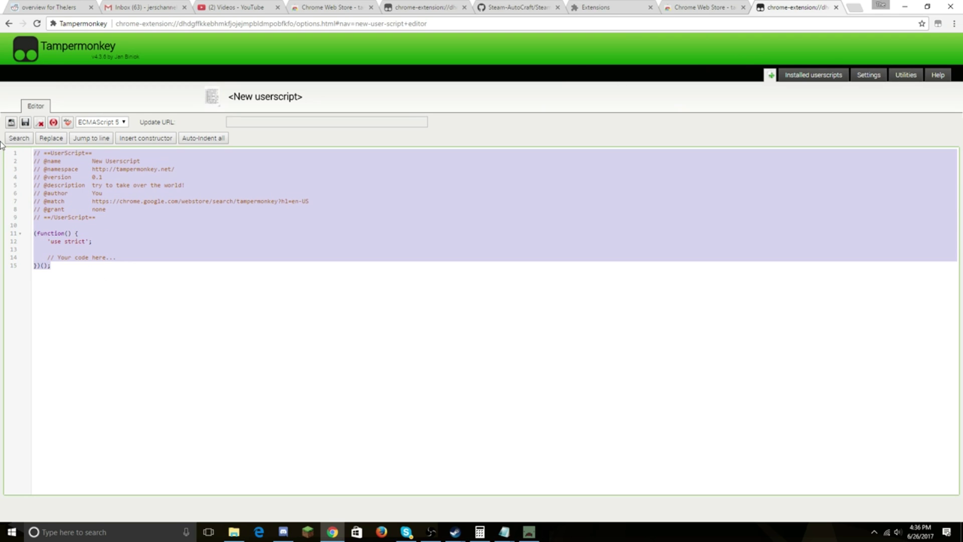
{"action": "key", "text": "BackSpace"}
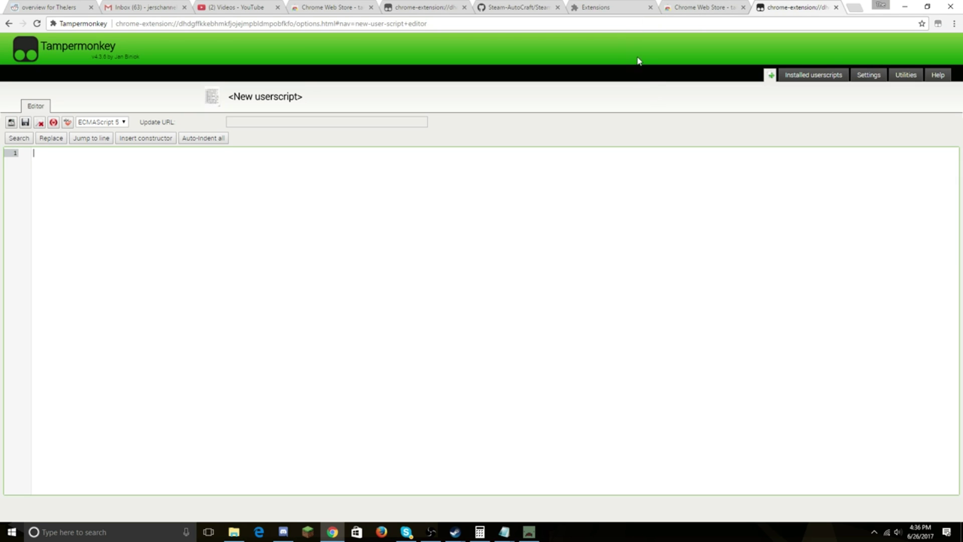
{"action": "left_click", "coordinate": [616, 12]}
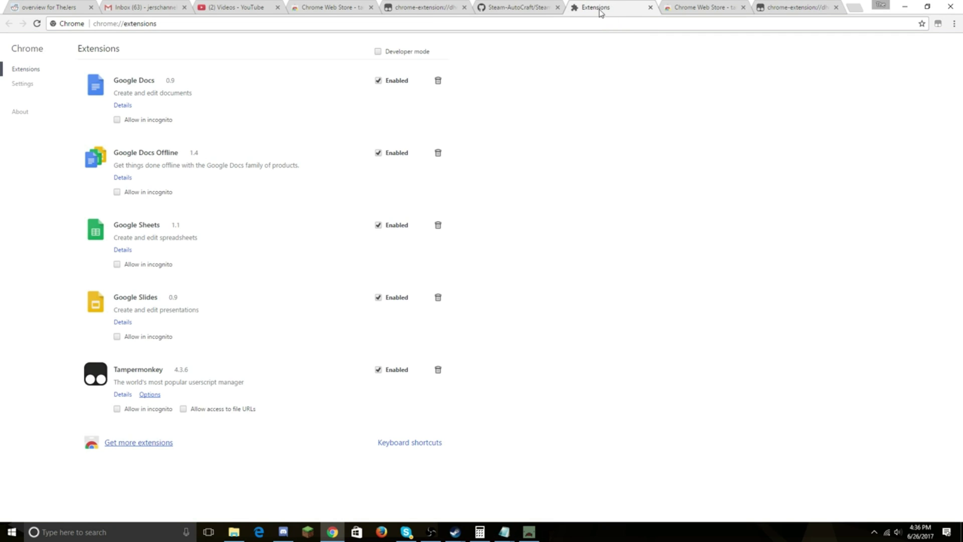
Step: Review the Steam-AutoCraft.user.js source on GitHub and bring up its Tampermonkey install page for v1.6.1
{"action": "left_click", "coordinate": [508, 6]}
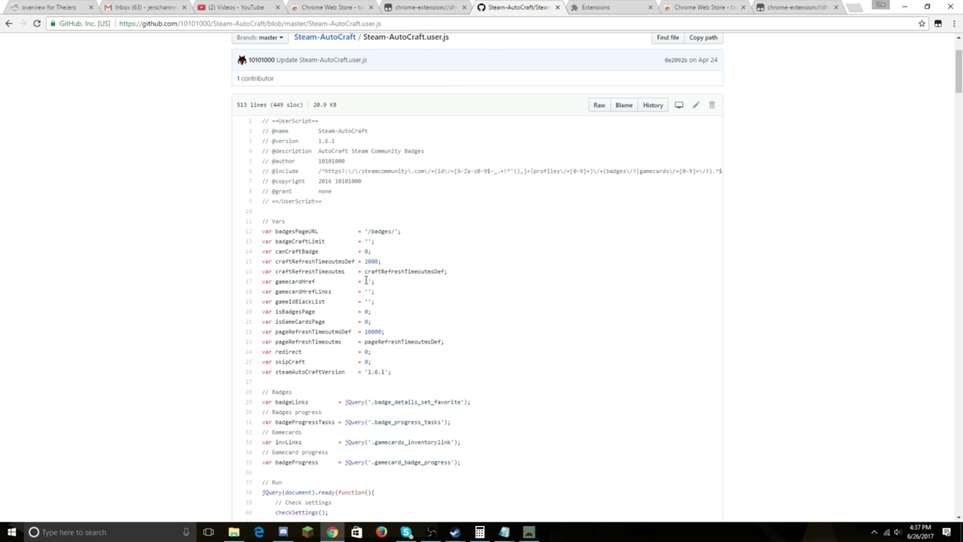
{"action": "scroll", "coordinate": [508, 287], "scroll_direction": "down", "scroll_amount": 6}
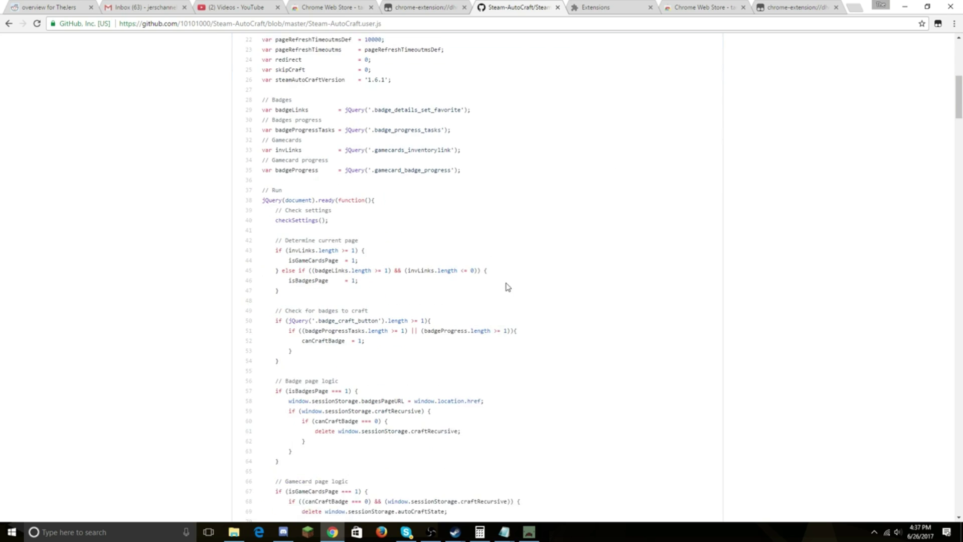
{"action": "scroll", "coordinate": [504, 270], "scroll_direction": "down", "scroll_amount": 7}
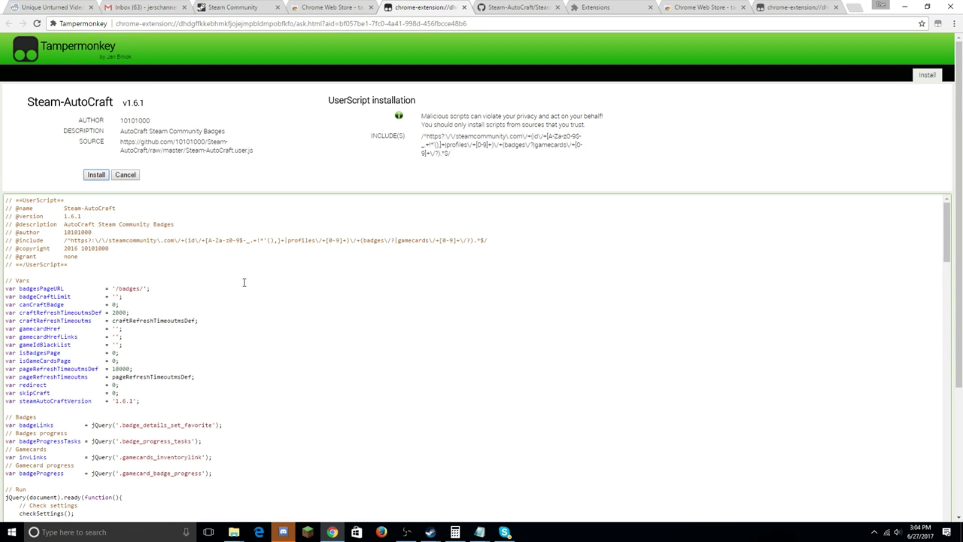
{"action": "left_click", "coordinate": [245, 282]}
Step: Replace the new userscript's template with the copied Steam-AutoCraft 1.6.1 code and save it
{"action": "key", "text": "ctrl+a"}
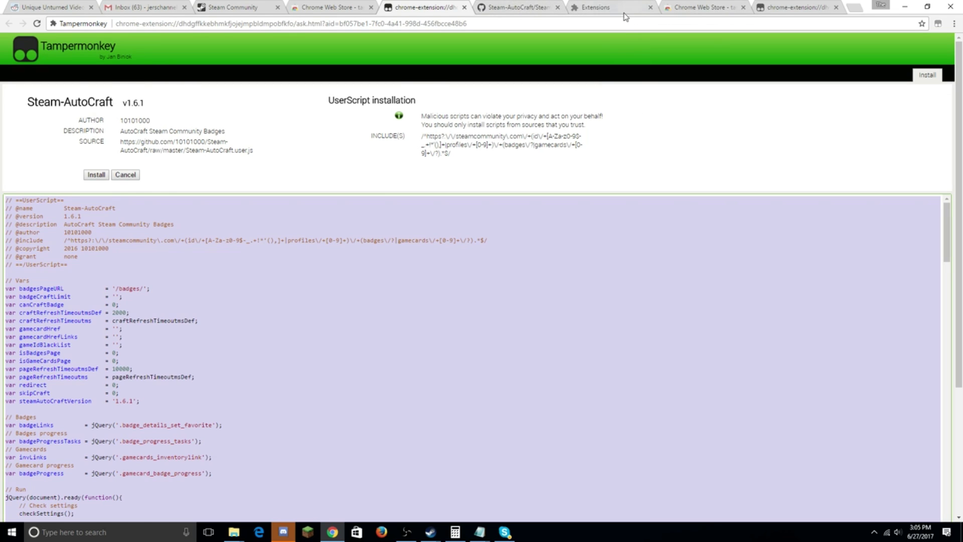
{"action": "left_click", "coordinate": [602, 6]}
{"action": "left_click", "coordinate": [810, 9]}
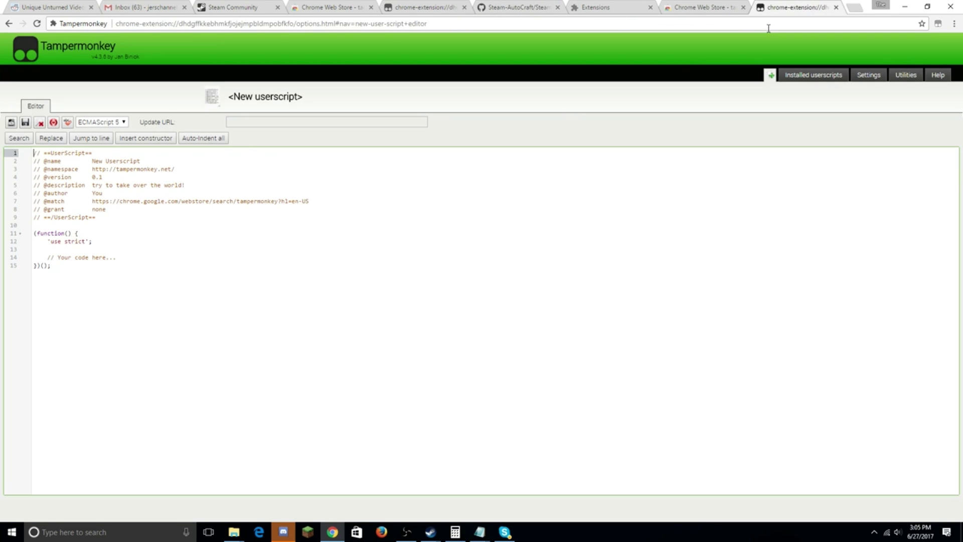
{"action": "left_click_drag", "start_coordinate": [59, 264], "coordinate": [1, 133]}
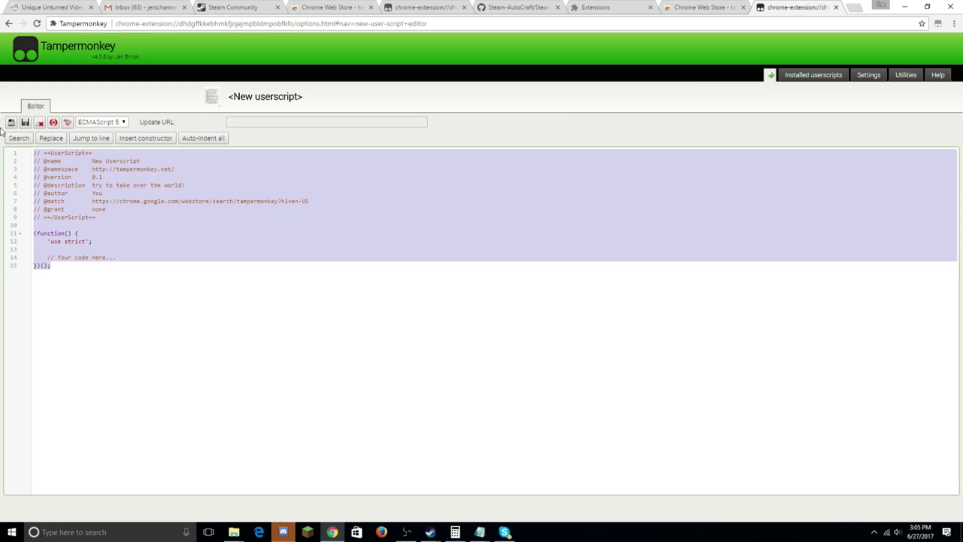
{"action": "key", "text": "BackSpace"}
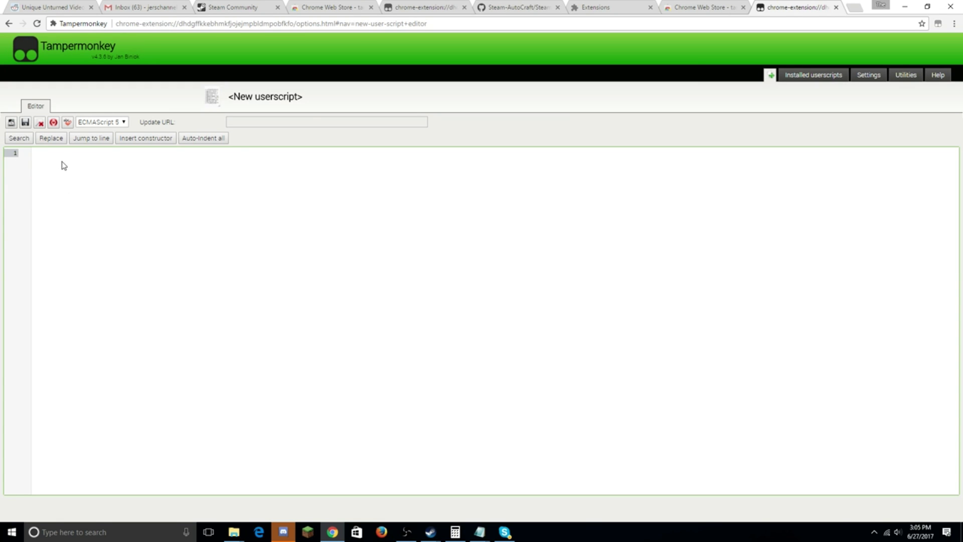
{"action": "key", "text": "ctrl+v"}
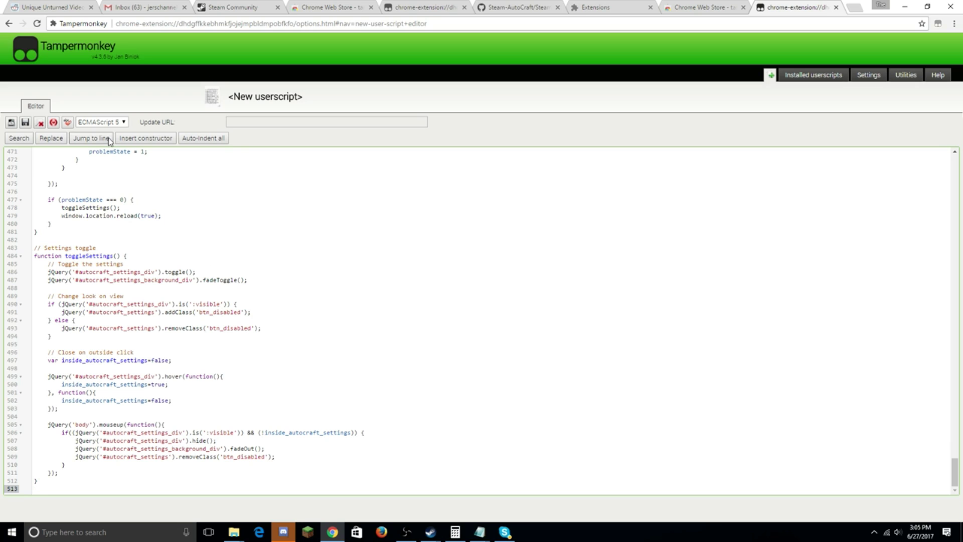
{"action": "left_click", "coordinate": [26, 123]}
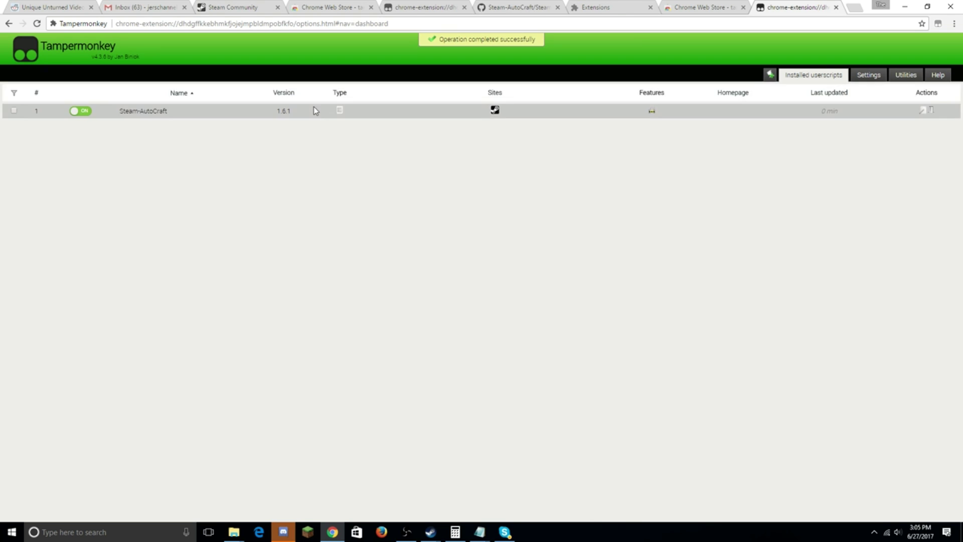
{"action": "left_click", "coordinate": [241, 6]}
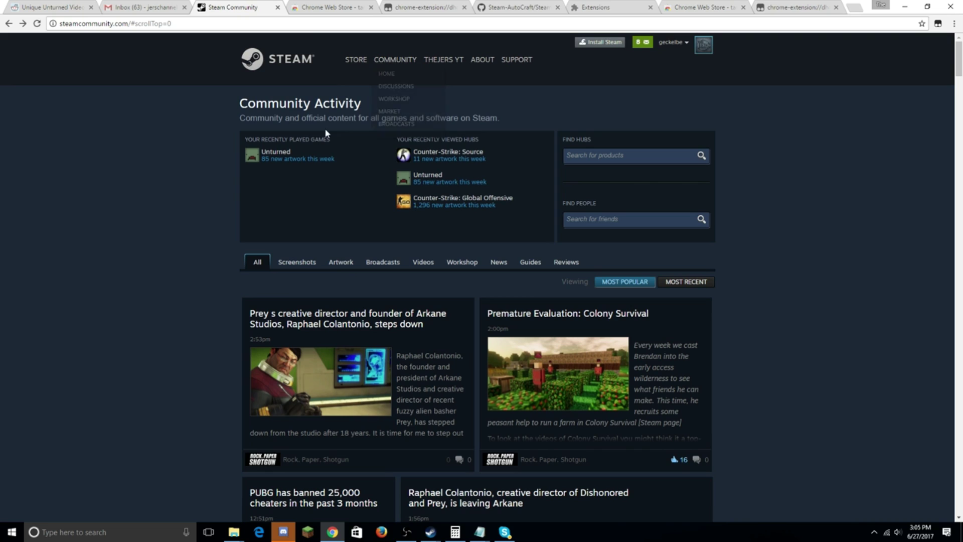
Step: From the profile menu open the Badges page and run AutoCraft on all badges with complete sets
{"action": "mouse_move", "coordinate": [441, 65]}
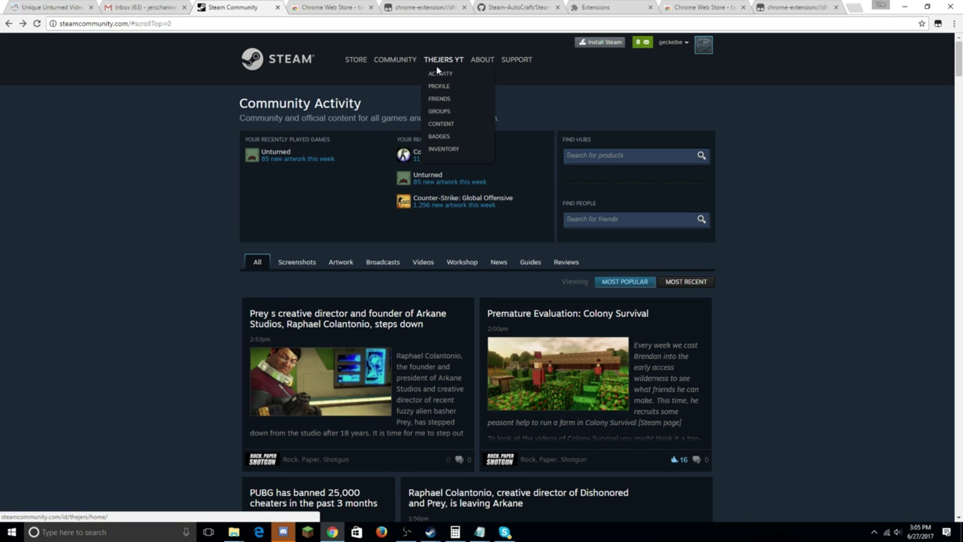
{"action": "left_click", "coordinate": [444, 139]}
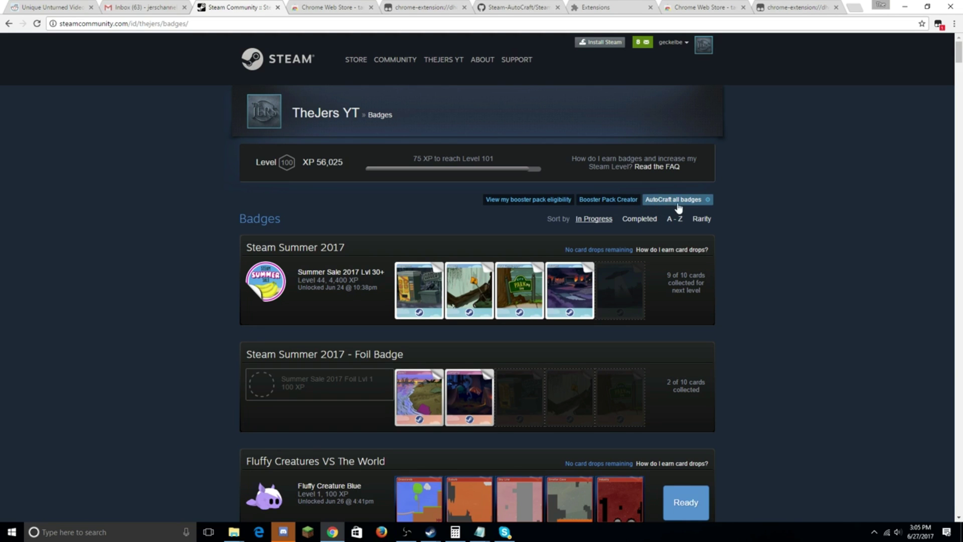
{"action": "scroll", "coordinate": [781, 246], "scroll_direction": "down", "scroll_amount": 5}
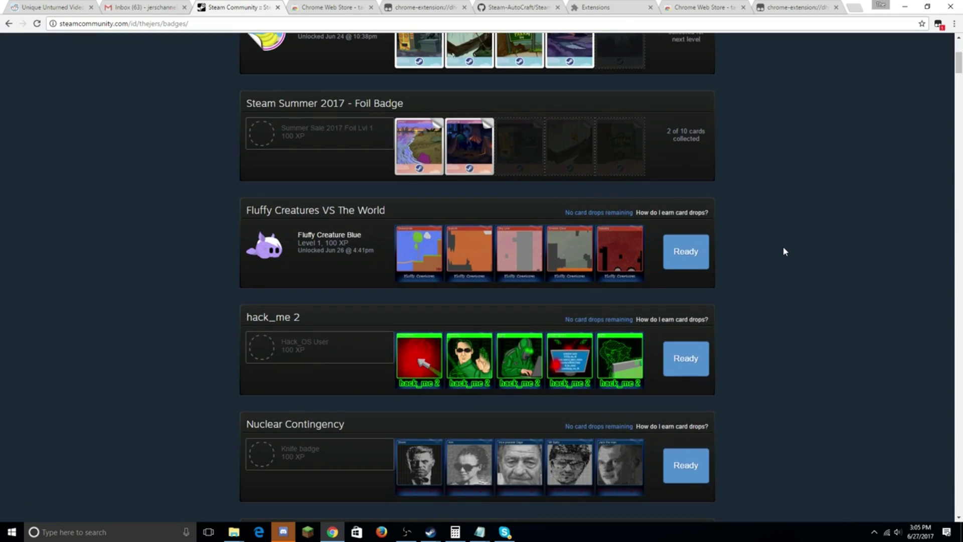
{"action": "scroll", "coordinate": [772, 253], "scroll_direction": "up", "scroll_amount": 5}
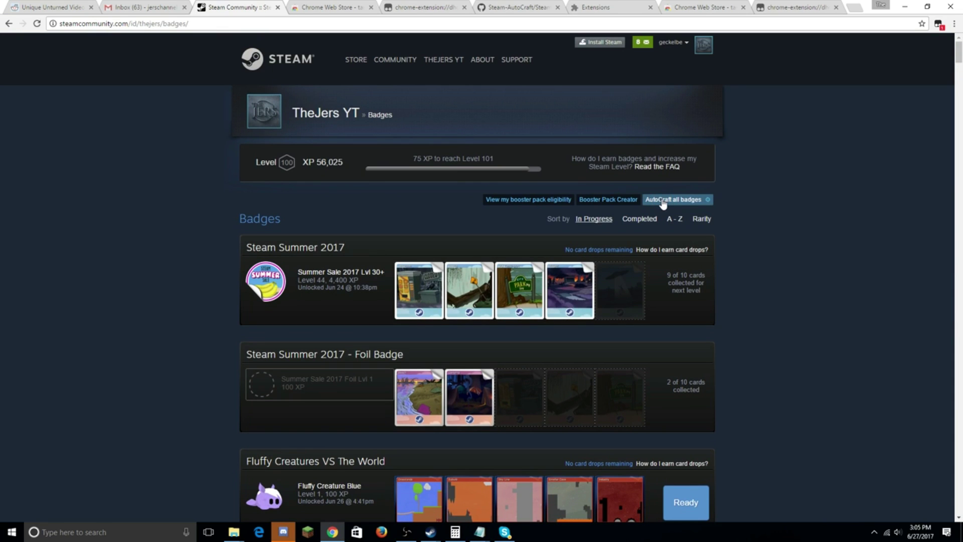
{"action": "left_click", "coordinate": [662, 201]}
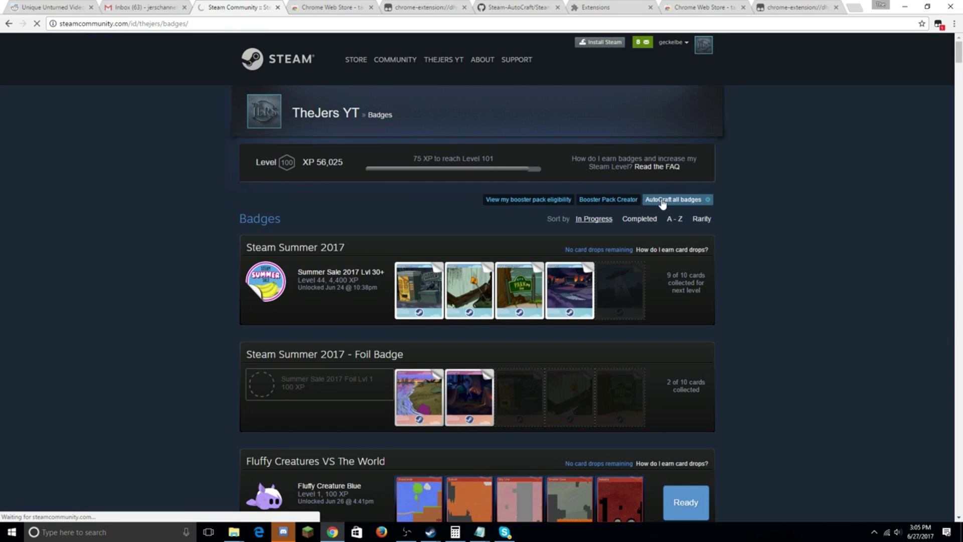